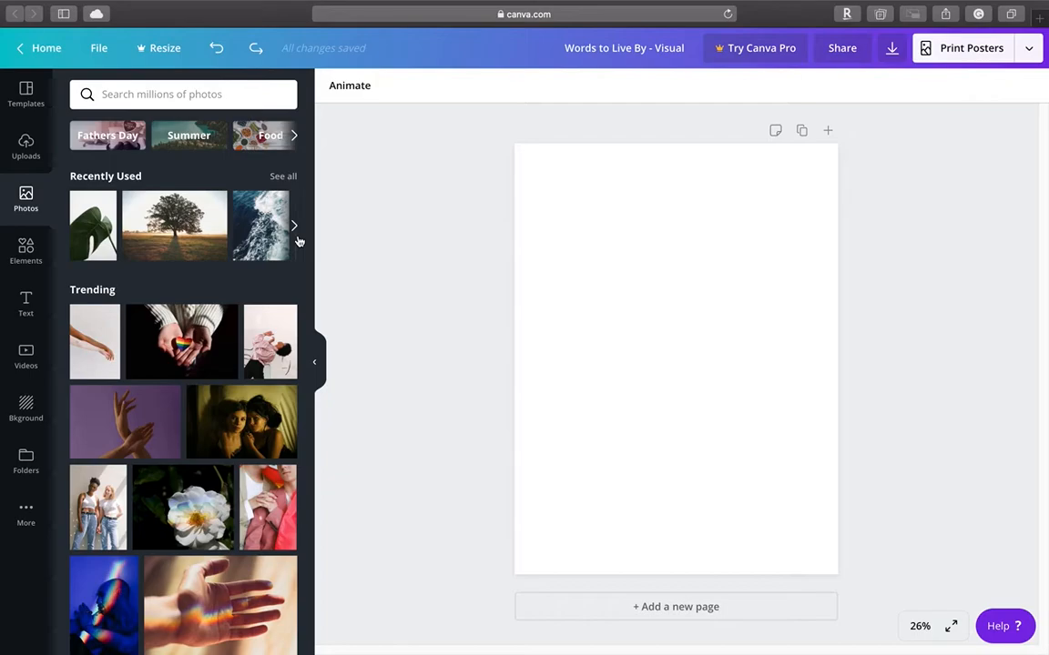
# Add the recently used monstera leaf photo and the "My Boo" text combination to the blank poster.
pyautogui.click(100, 234)
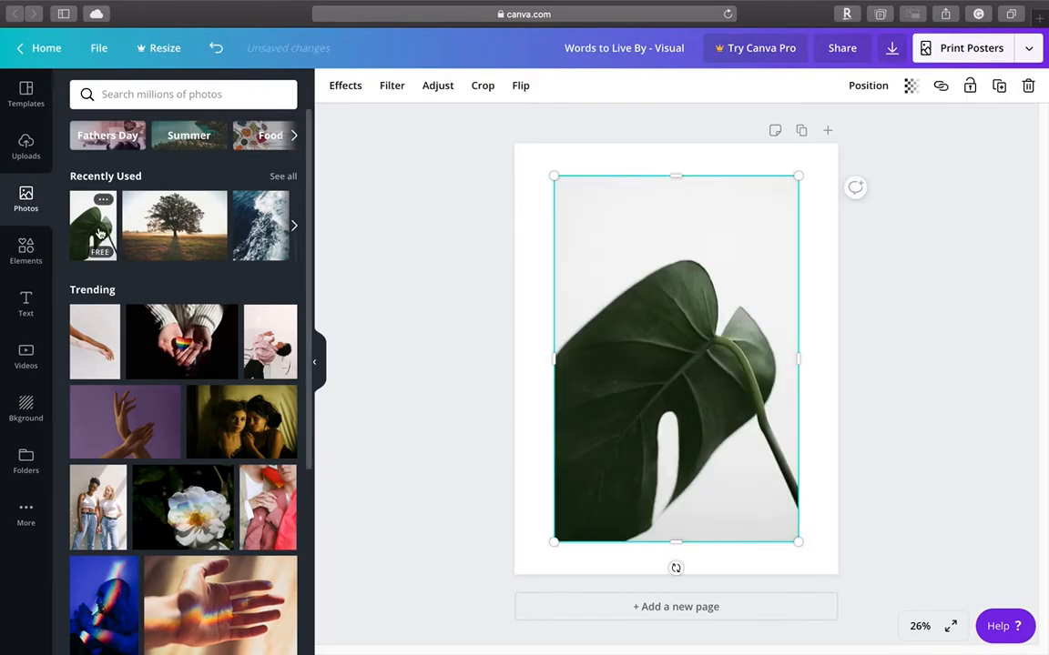
pyautogui.click(37, 312)
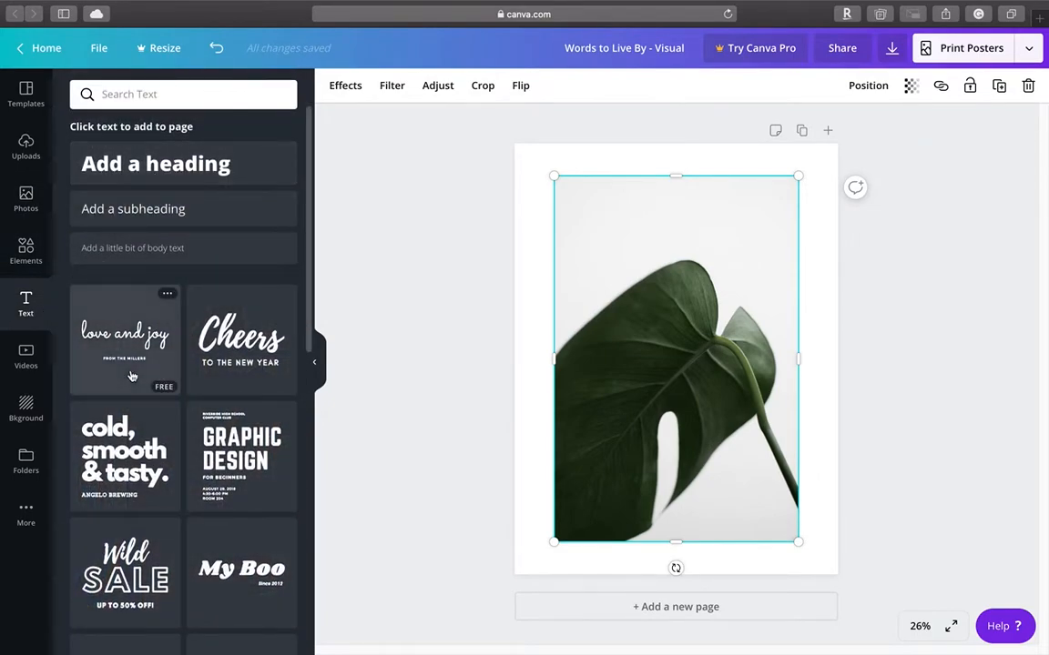
pyautogui.scroll(-5, 134, 374)
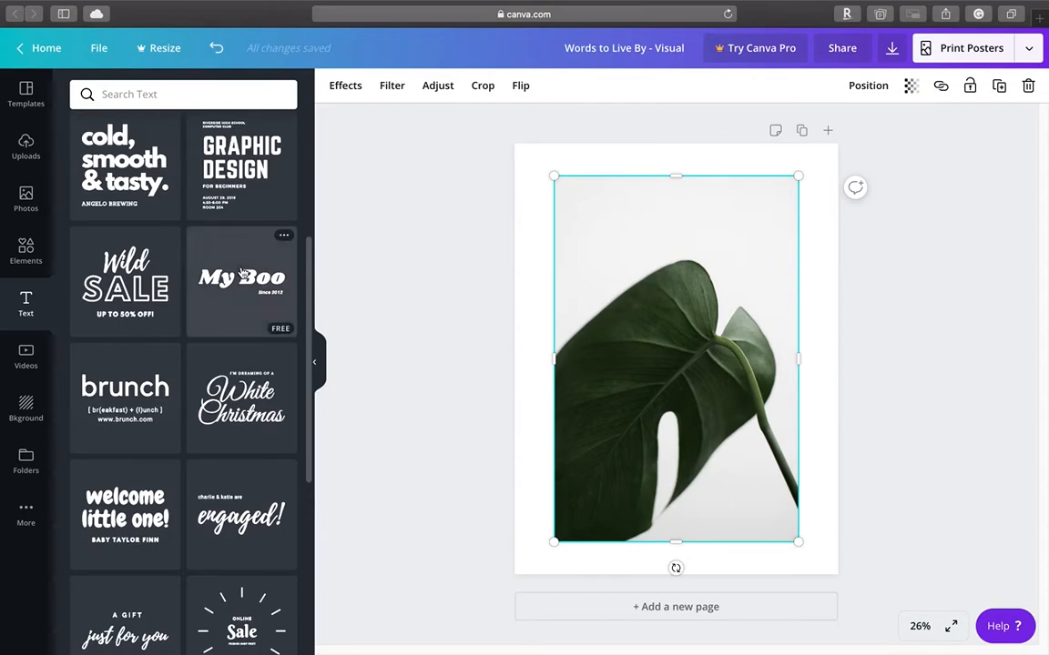
pyautogui.click(243, 271)
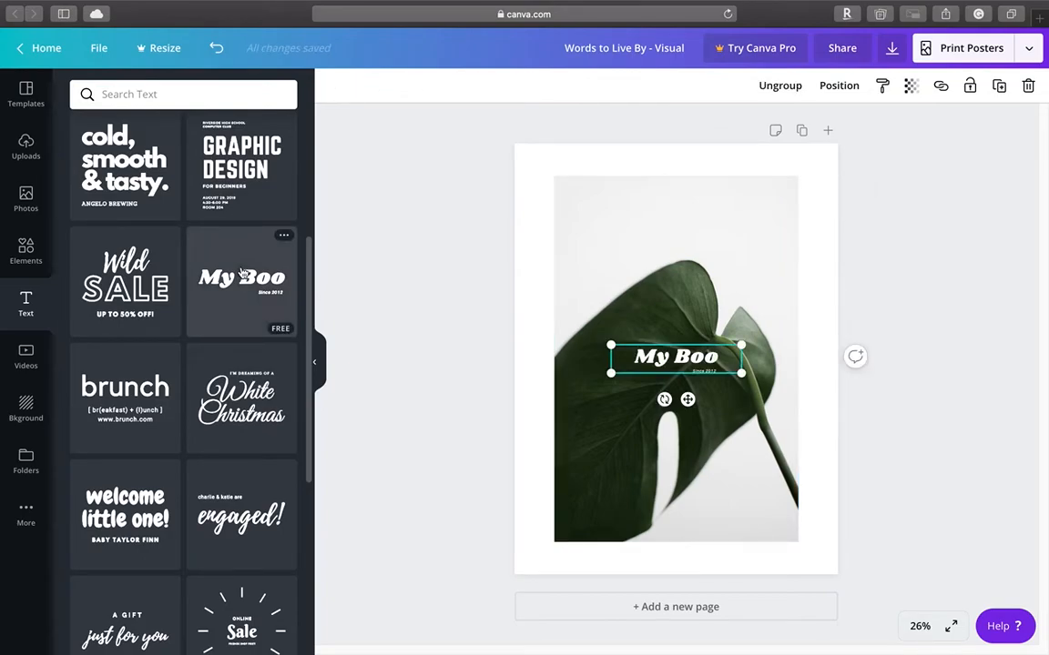
# Browse the featured and recently used elements and add the orange clownfish graphic to the poster.
pyautogui.click(27, 250)
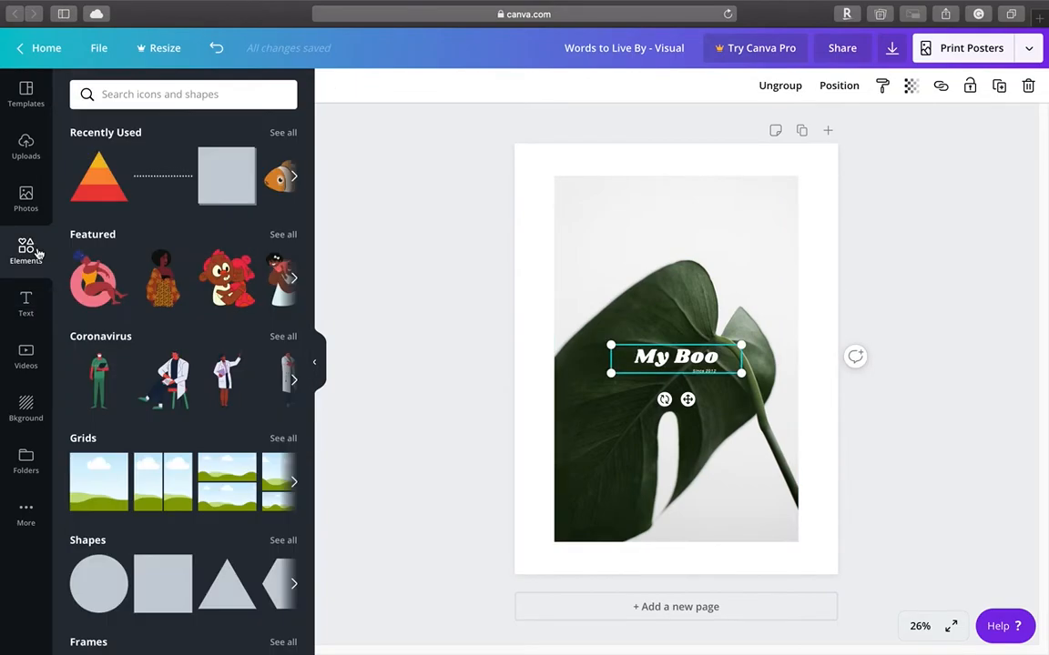
pyautogui.click(293, 281)
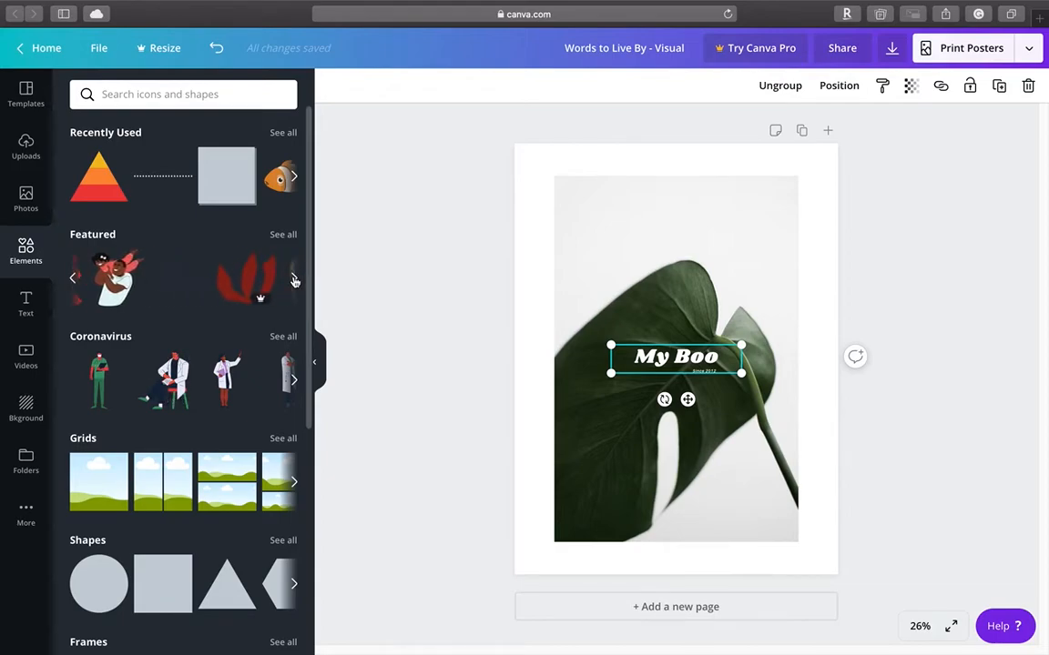
pyautogui.click(293, 281)
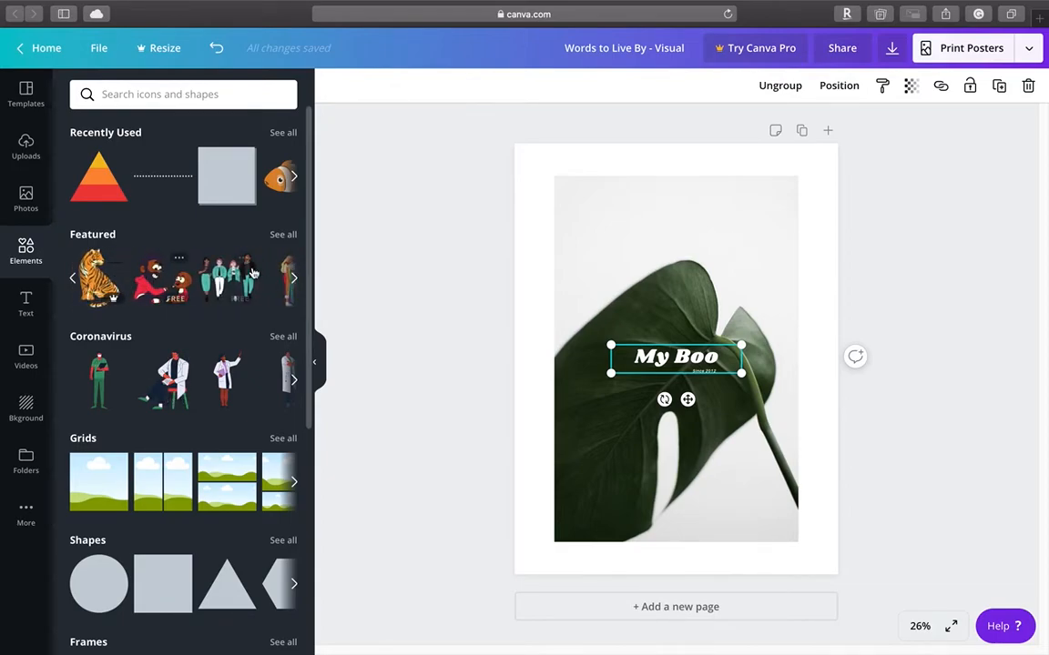
pyautogui.click(293, 278)
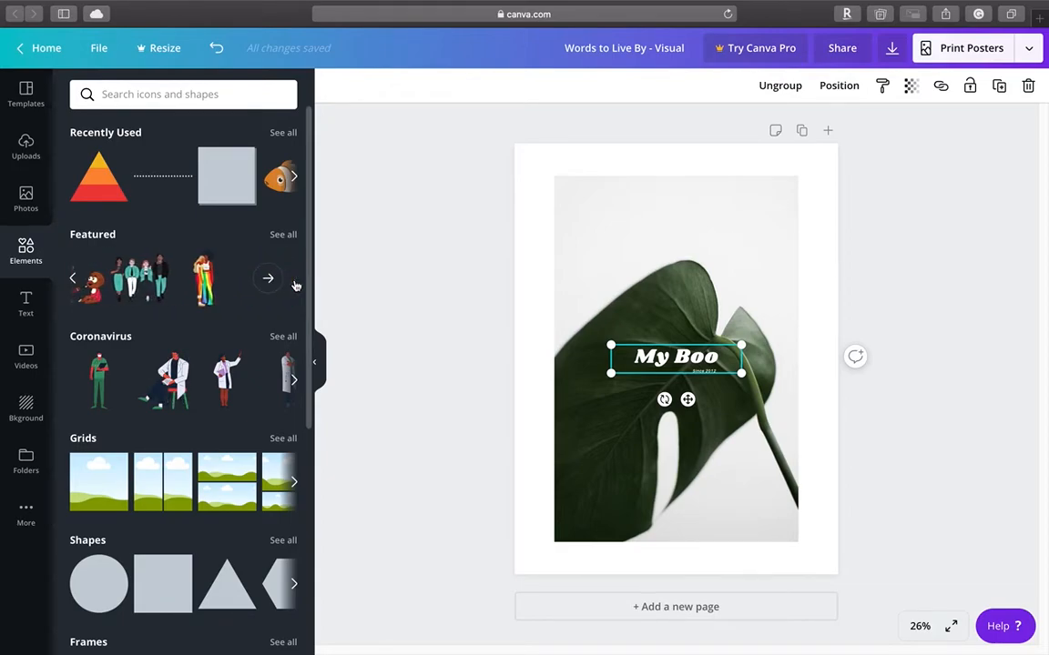
pyautogui.click(293, 176)
pyautogui.click(101, 184)
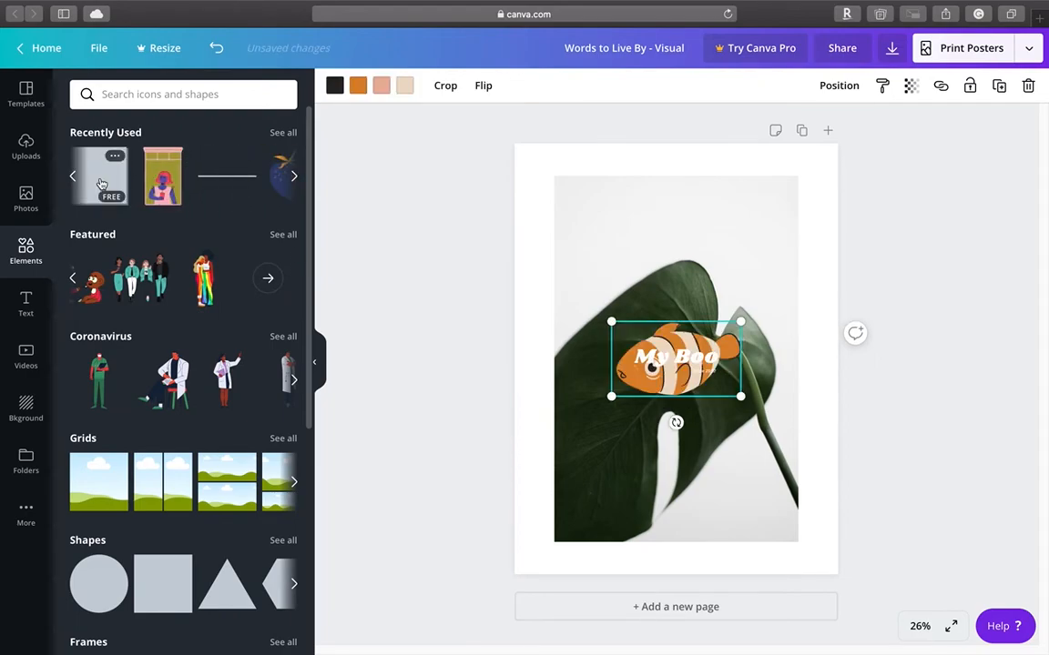
# Add a triangle from the basic shapes to the poster.
pyautogui.scroll(-5, 167, 402)
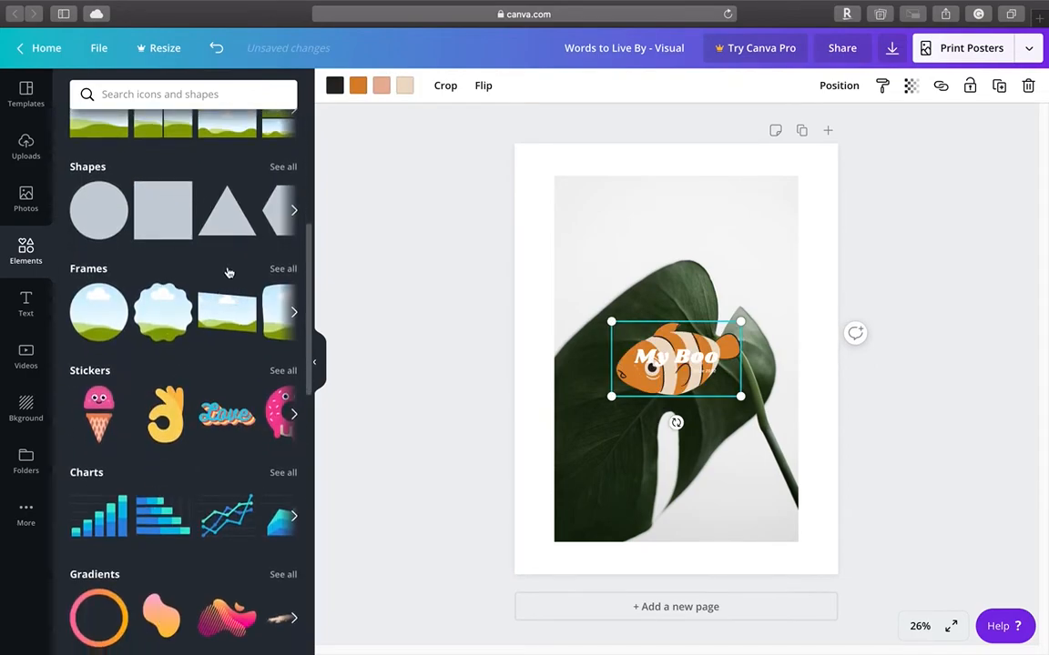
pyautogui.scroll(-1, 229, 264)
pyautogui.click(228, 209)
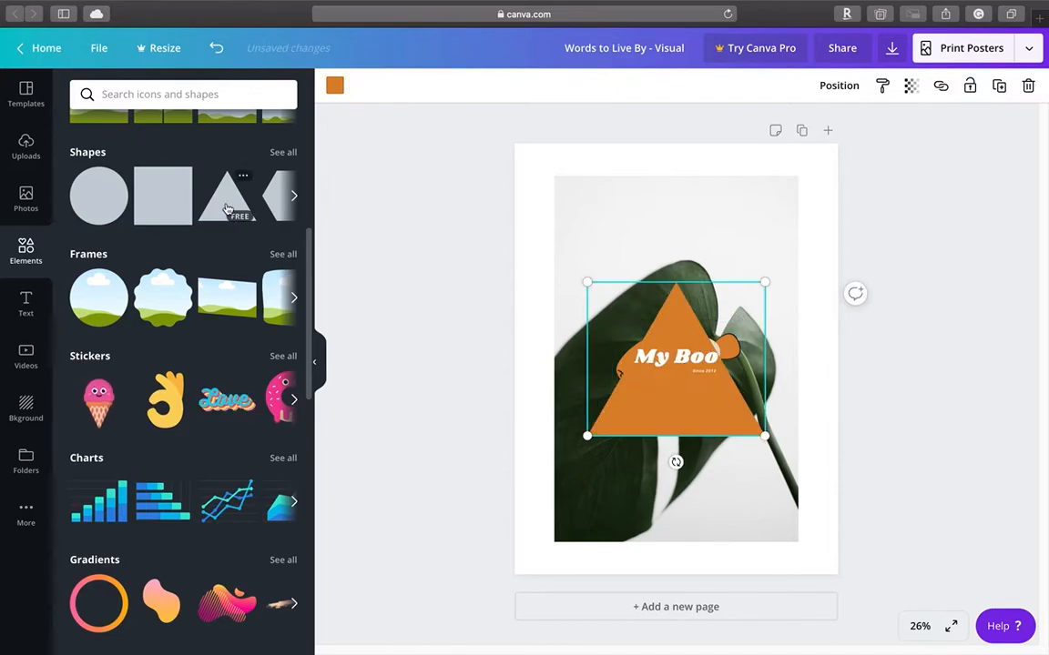
# Add the red brush-style line to the poster and deselect it.
pyautogui.scroll(-6, 182, 439)
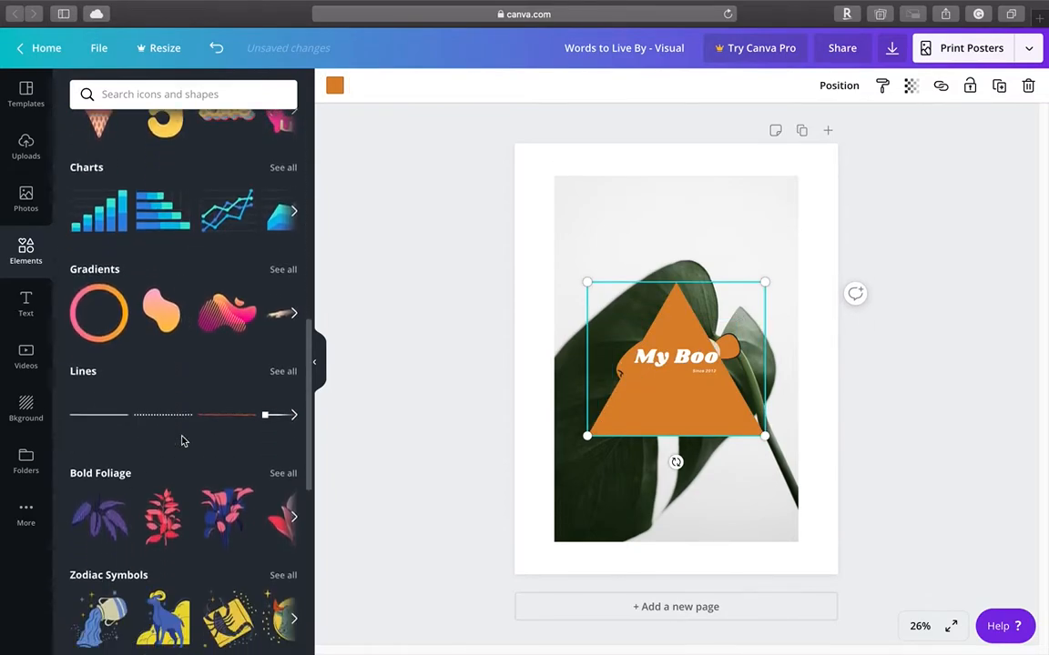
pyautogui.scroll(-3, 181, 441)
pyautogui.click(212, 258)
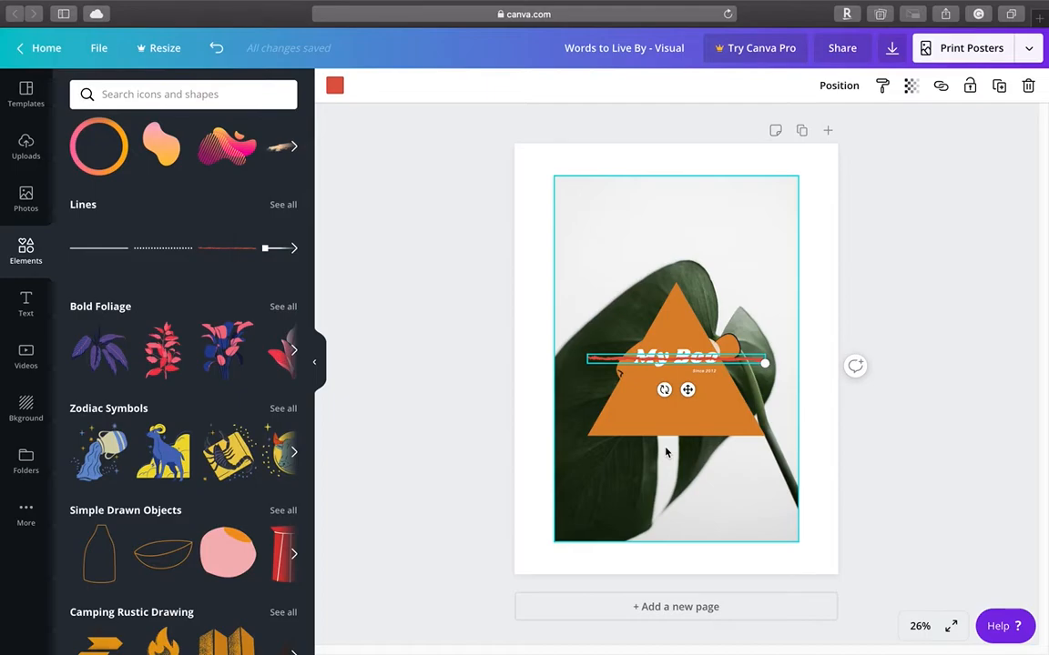
pyautogui.click(816, 222)
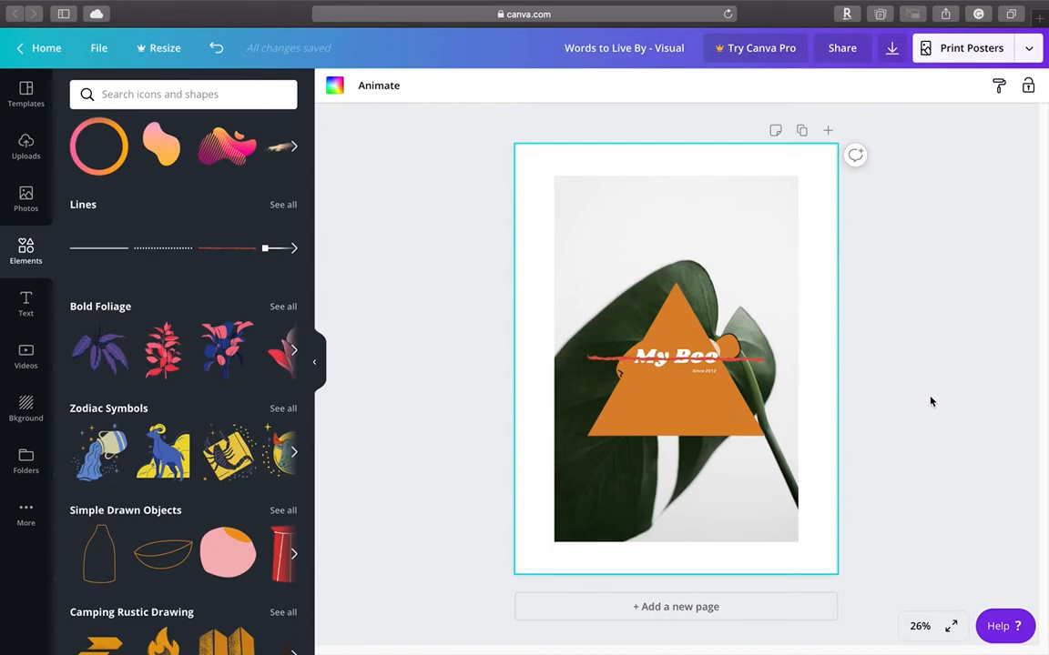
# Spread the overlapping elements apart: triangle at the page's upper right, red line below the photo, fish at the lower left, text on the leaf.
pyautogui.click(707, 406)
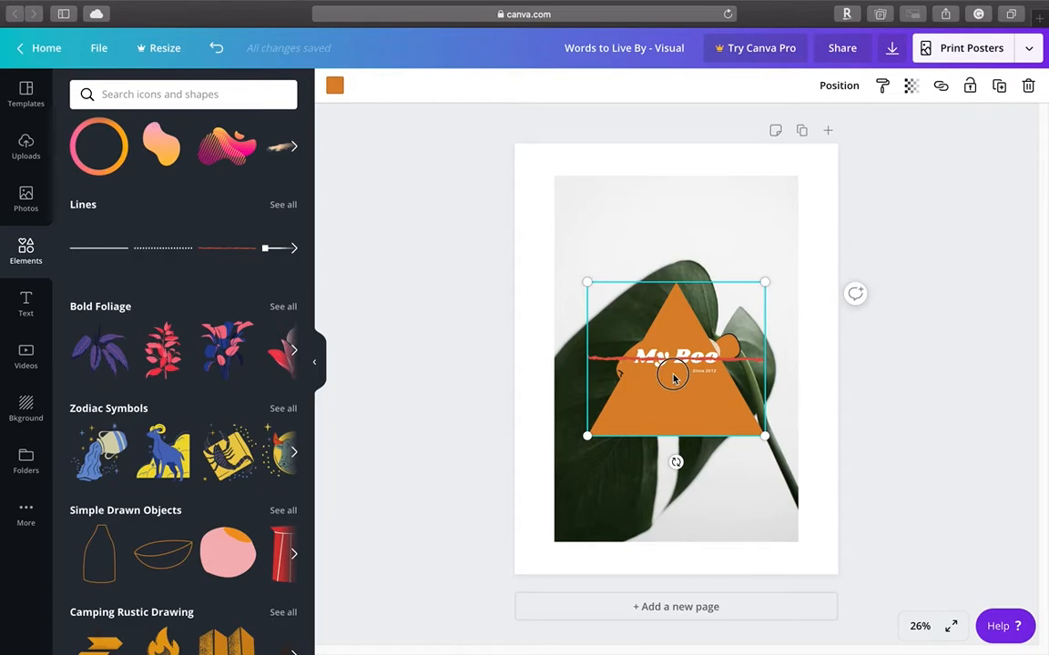
pyautogui.moveTo(674, 377); pyautogui.dragTo(709, 246)
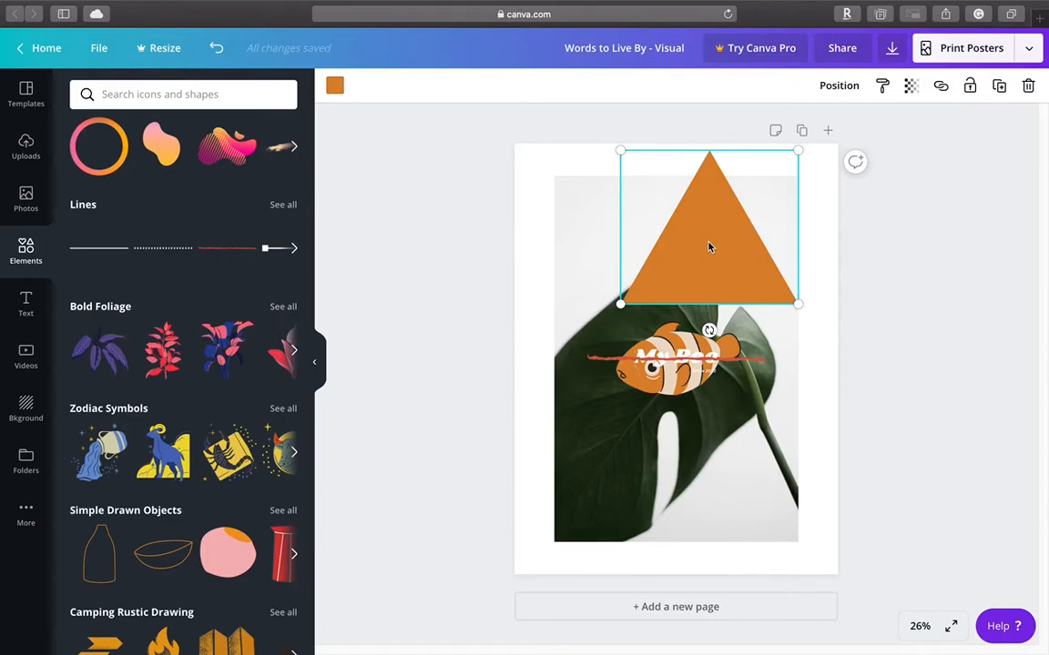
pyautogui.moveTo(617, 359); pyautogui.dragTo(627, 552)
pyautogui.moveTo(667, 400); pyautogui.dragTo(571, 538)
pyautogui.moveTo(686, 357); pyautogui.dragTo(637, 383)
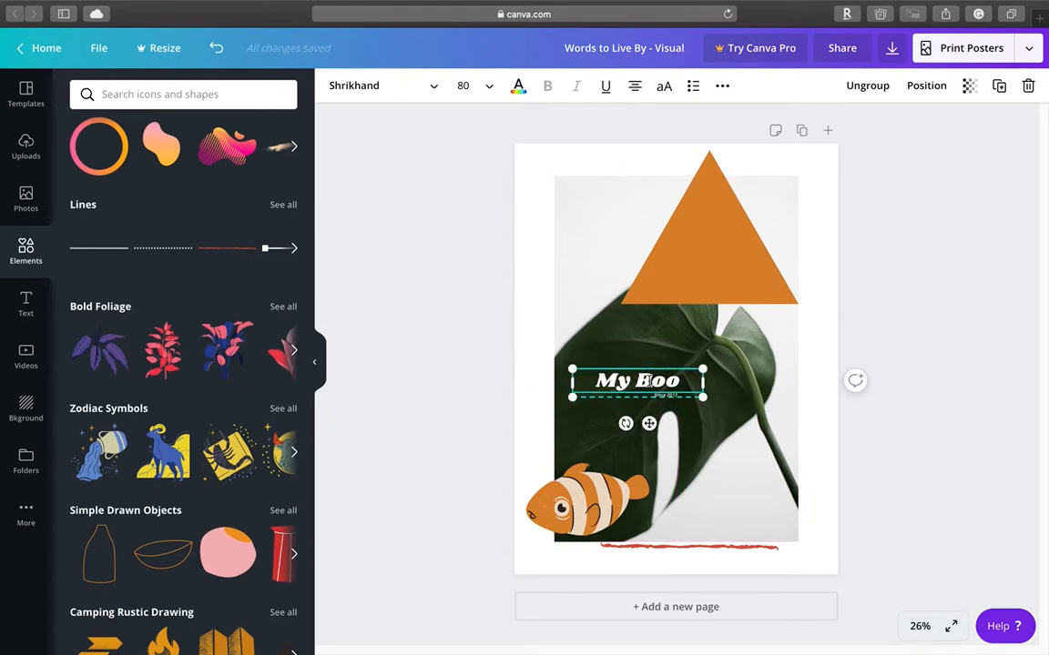
pyautogui.moveTo(724, 217); pyautogui.dragTo(728, 260)
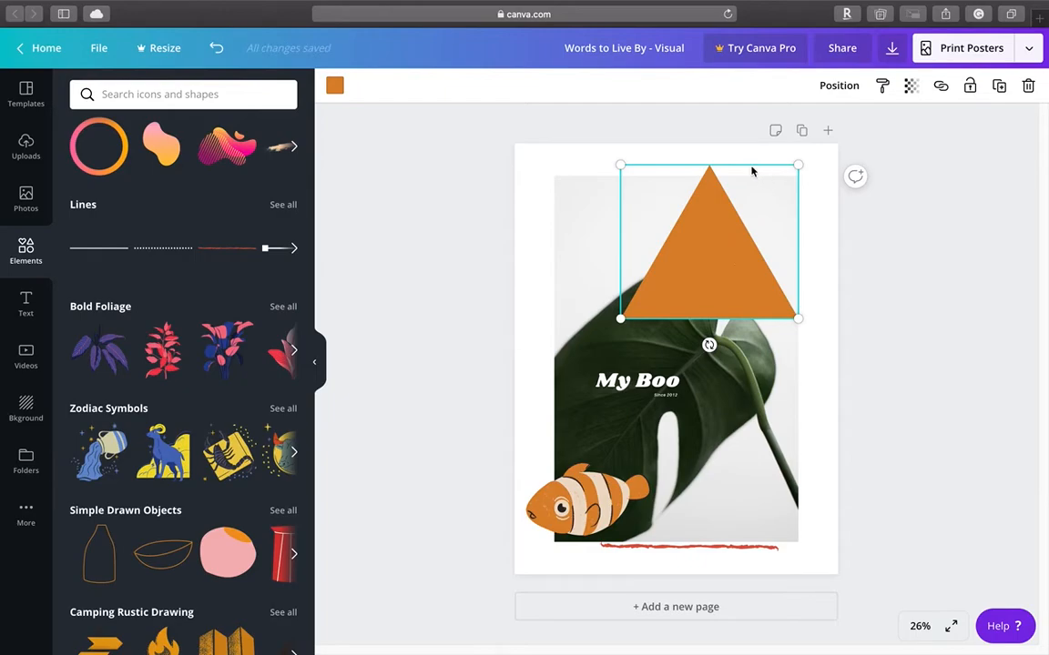
pyautogui.click(824, 275)
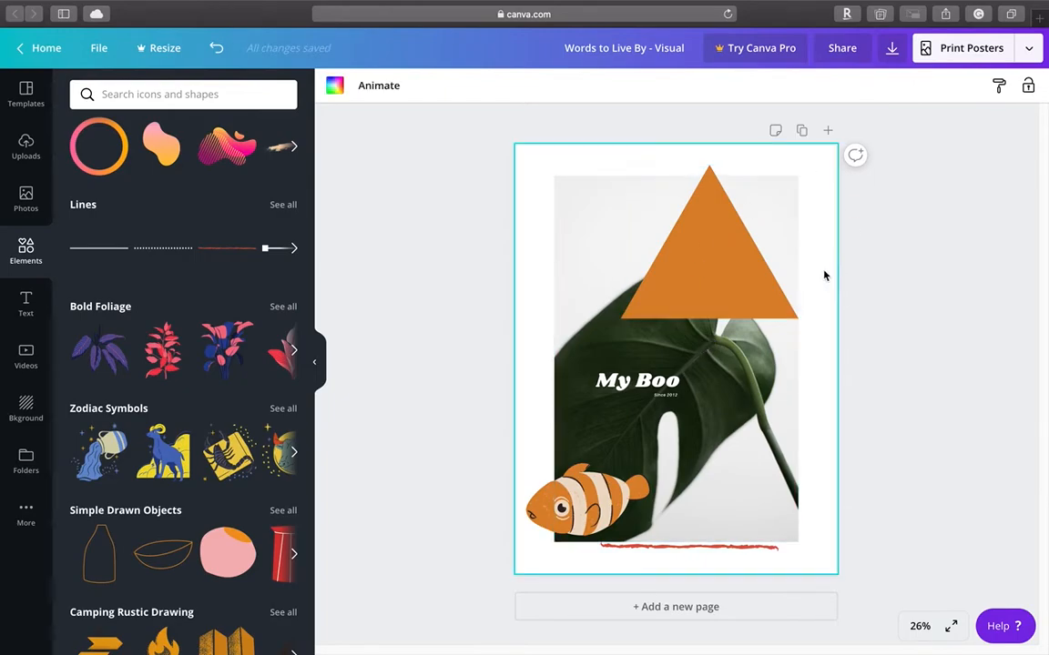
# Scale the leaf photo down proportionally from its upper-left corner, keeping its lower-right corner in place.
pyautogui.click(778, 410)
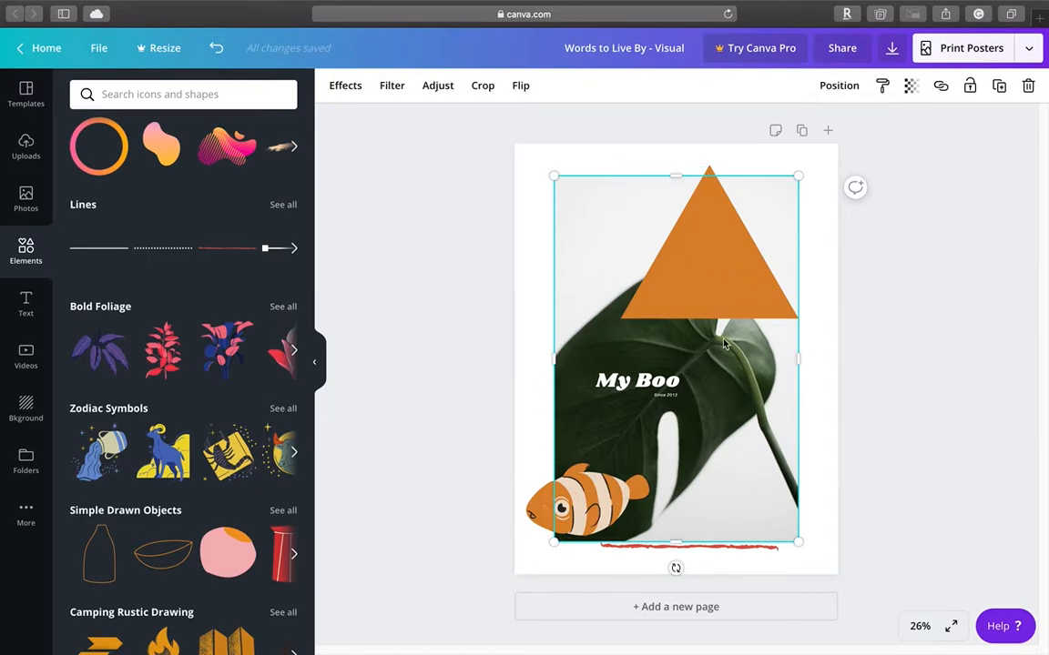
pyautogui.click(819, 379)
pyautogui.click(637, 380)
pyautogui.click(742, 373)
pyautogui.moveTo(553, 176); pyautogui.dragTo(492, 286)
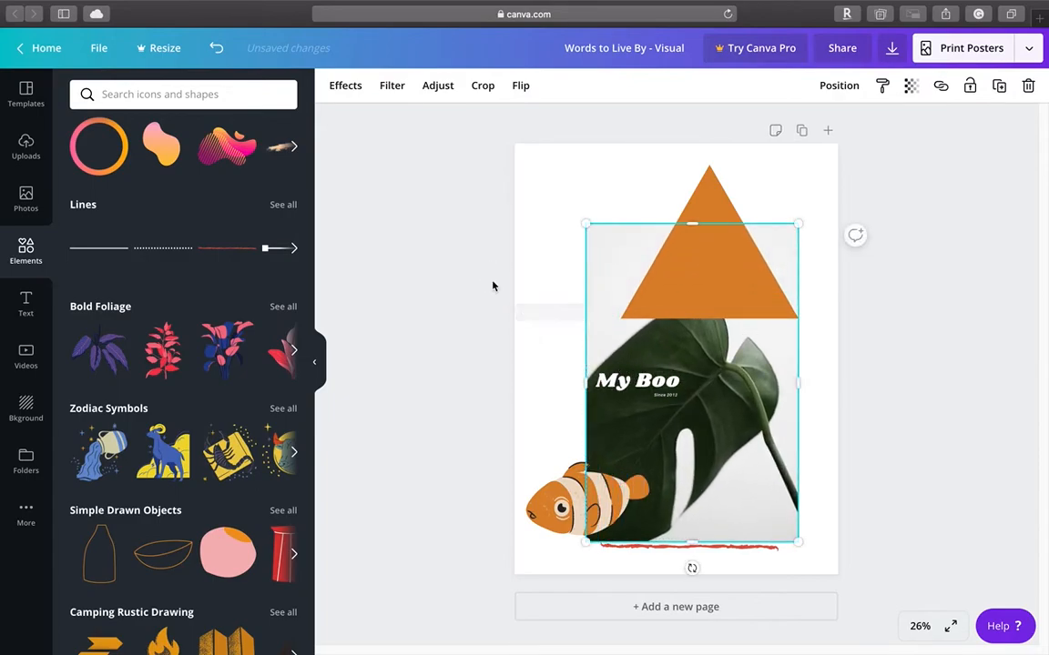
# Scale the orange triangle down slightly and shrink the clownfish to roughly two-thirds of its size.
pyautogui.click(694, 287)
pyautogui.moveTo(624, 162); pyautogui.dragTo(601, 196)
pyautogui.click(567, 521)
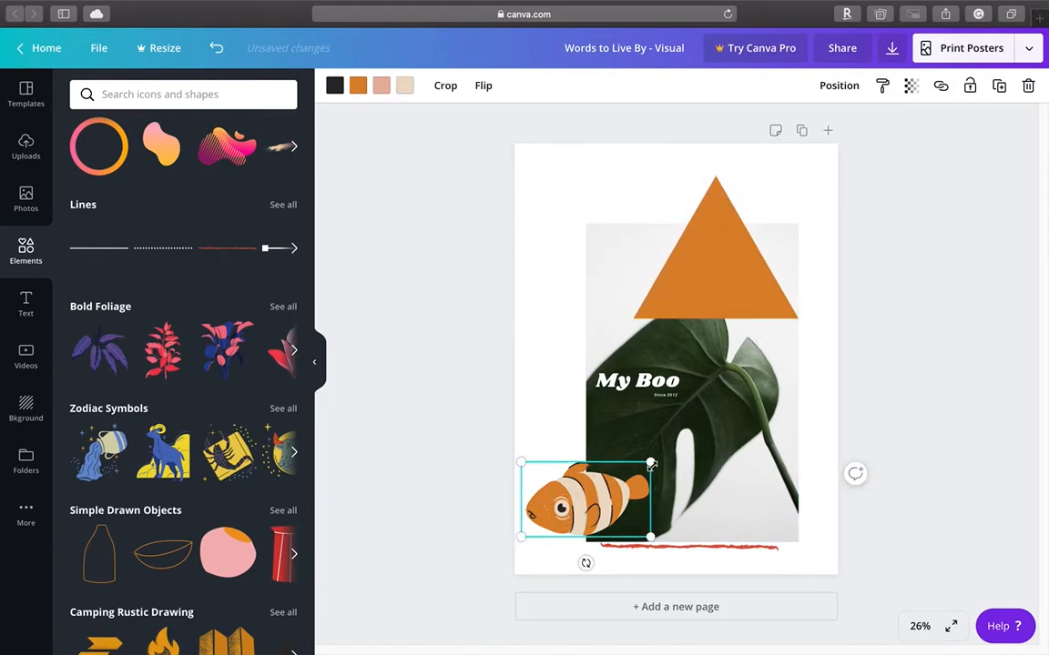
pyautogui.moveTo(650, 462); pyautogui.dragTo(600, 491)
# Crop the leaf photo's top edge down to the triangle's base and trim its left edge slightly.
pyautogui.click(733, 383)
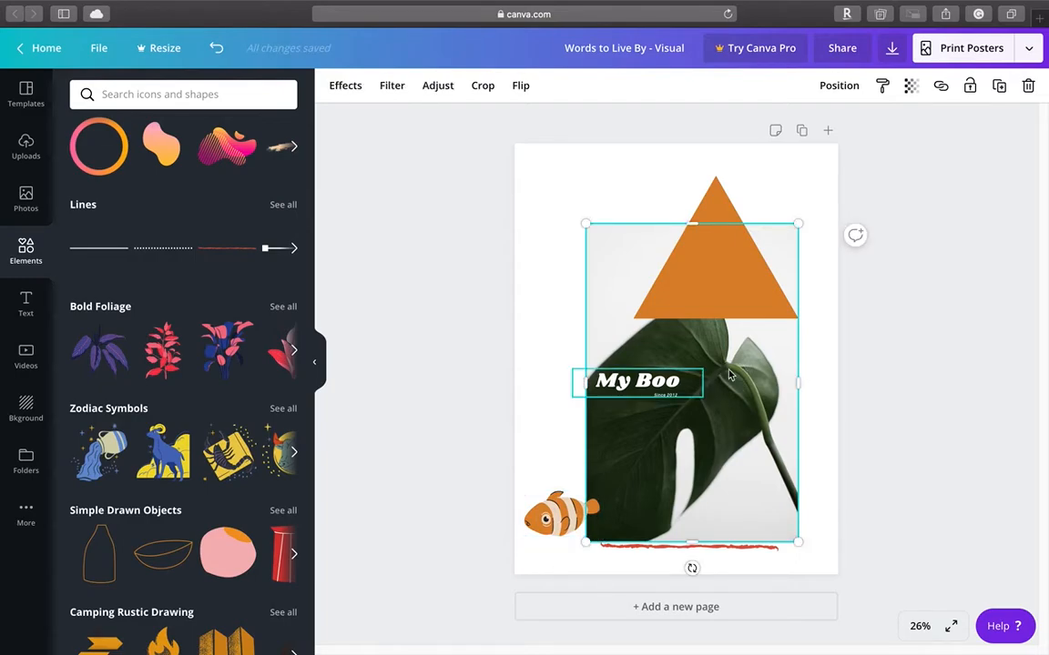
pyautogui.moveTo(587, 384); pyautogui.dragTo(585, 358)
pyautogui.moveTo(693, 220); pyautogui.dragTo(700, 319)
pyautogui.moveTo(581, 426); pyautogui.dragTo(590, 383)
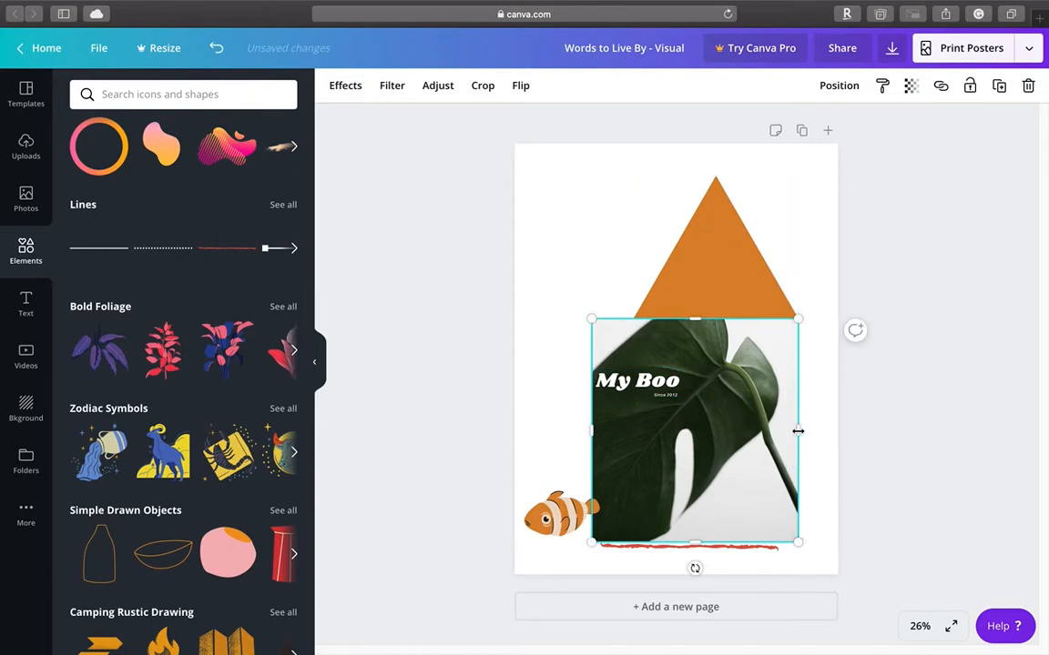
# Extend the leaf photo upward, then shrink it into a narrow vertical strip left of the triangle, above the fish.
pyautogui.moveTo(696, 319); pyautogui.dragTo(747, 32)
pyautogui.moveTo(749, 482); pyautogui.dragTo(732, 447)
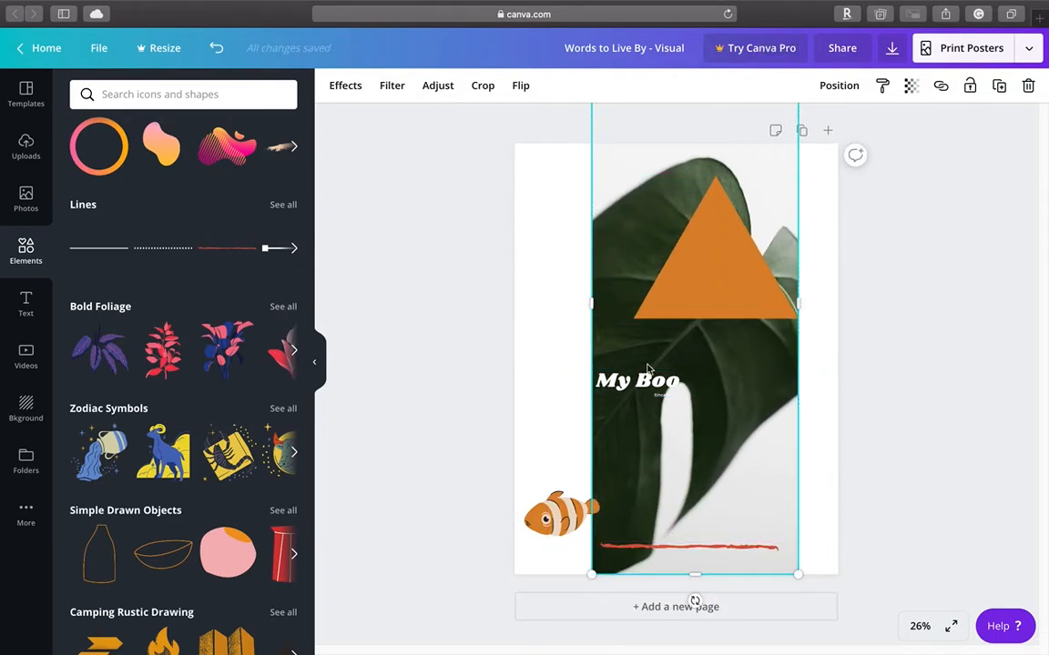
pyautogui.moveTo(797, 572); pyautogui.dragTo(573, 414)
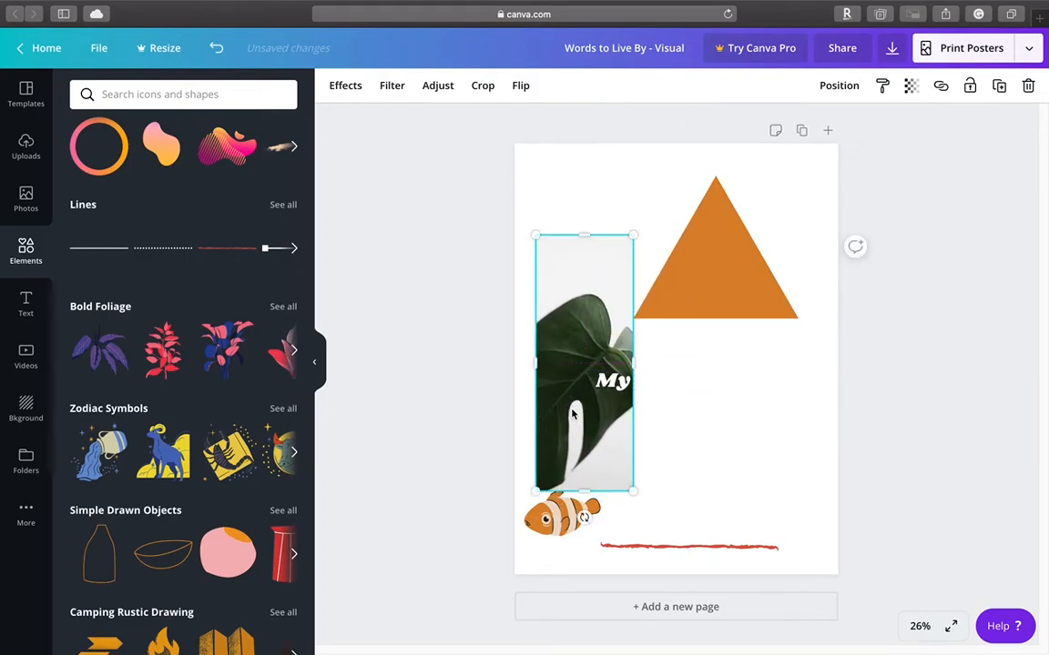
# Move the "My Boo" text group onto the lower part of the orange triangle.
pyautogui.click(628, 382)
pyautogui.moveTo(648, 423); pyautogui.dragTo(727, 317)
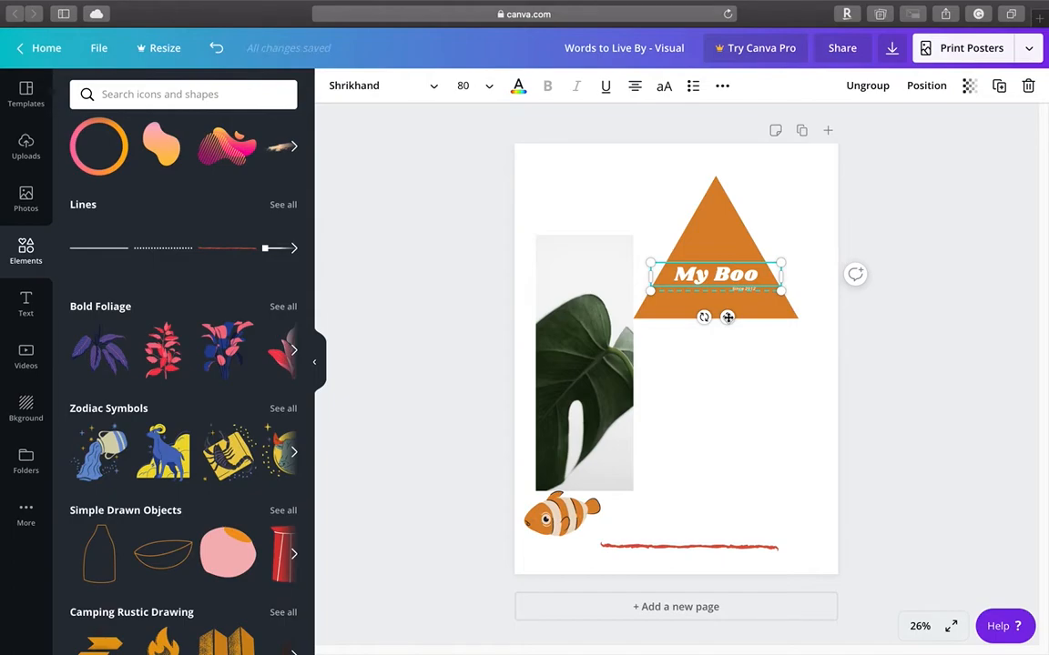
pyautogui.click(713, 237)
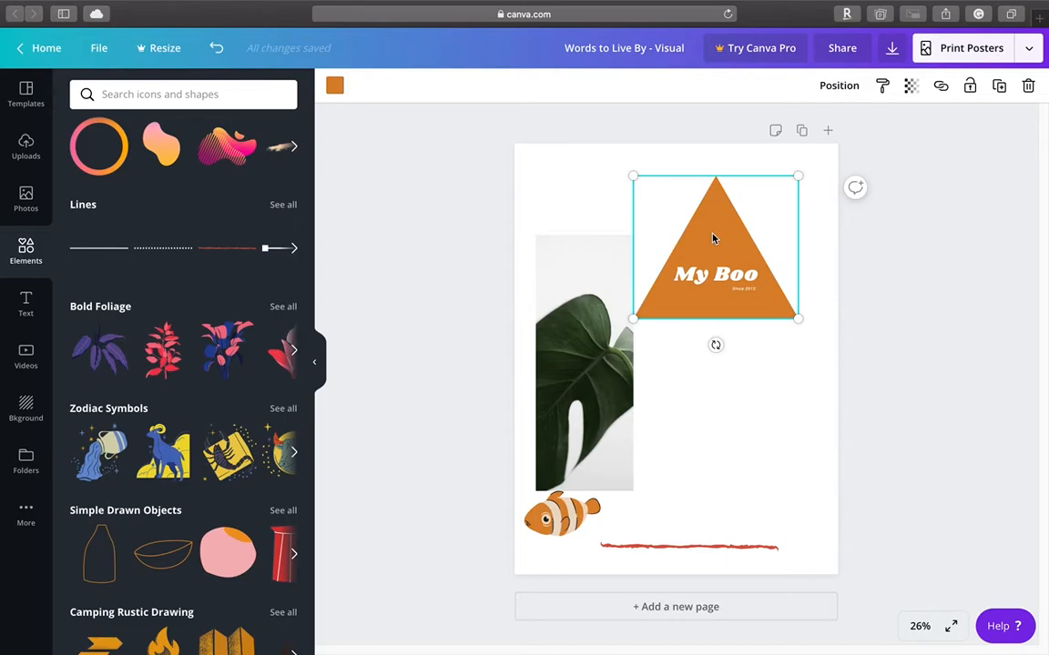
pyautogui.moveTo(713, 239); pyautogui.dragTo(728, 258)
pyautogui.click(585, 460)
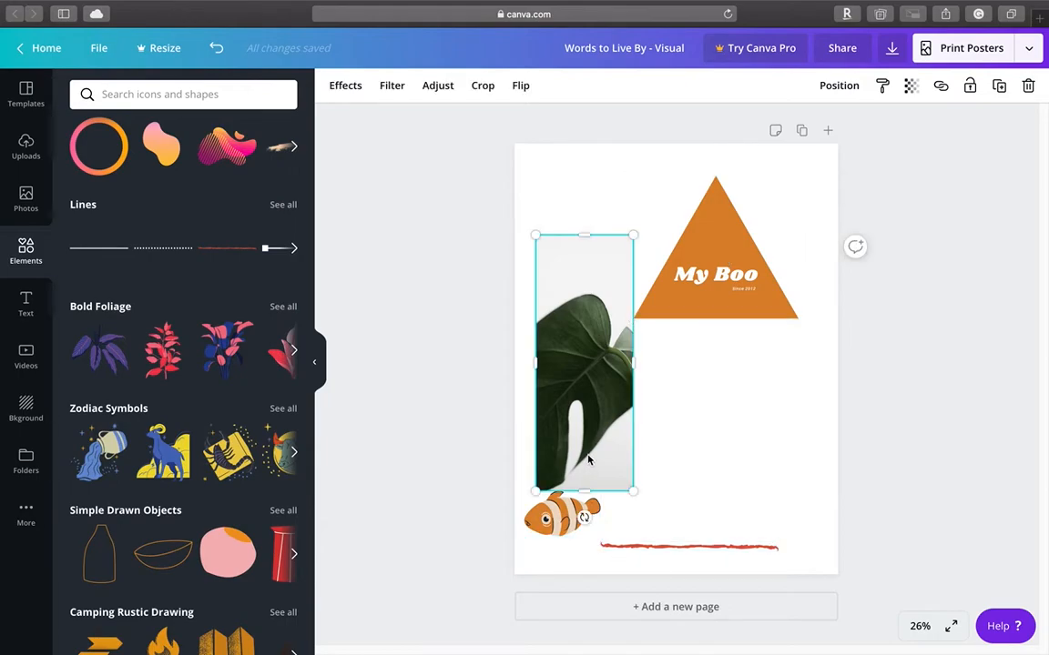
pyautogui.click(554, 524)
pyautogui.click(639, 547)
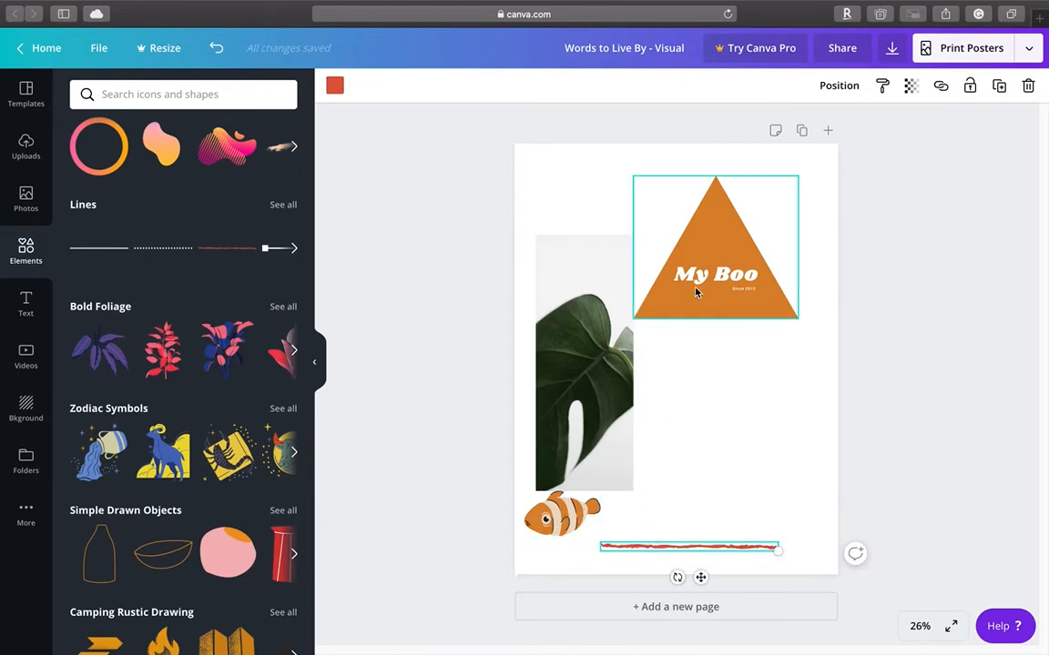
pyautogui.click(715, 249)
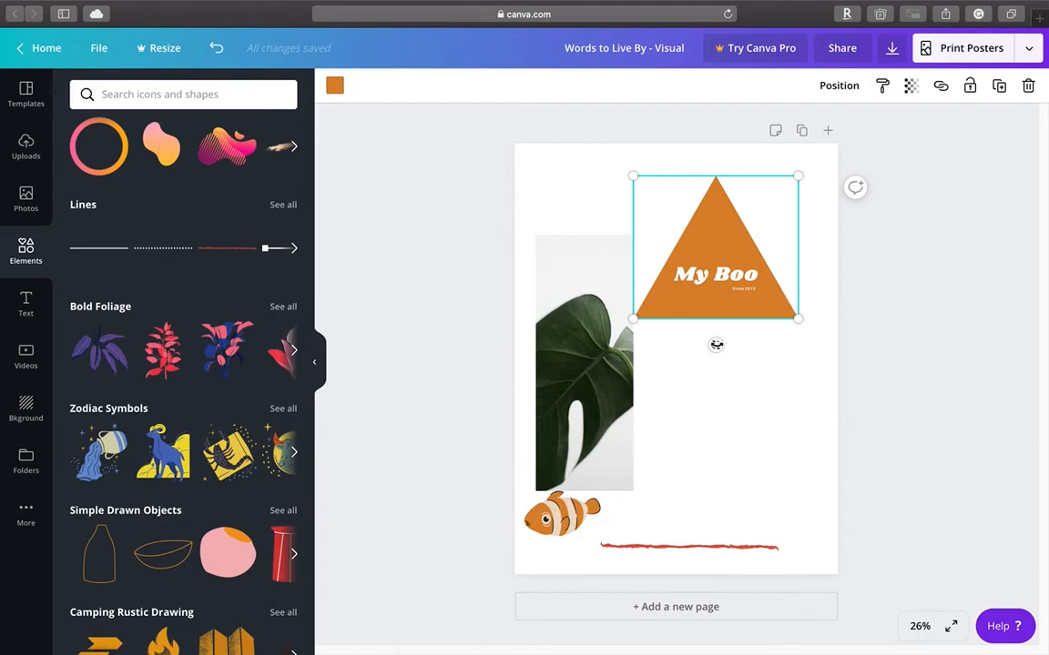
pyautogui.click(567, 512)
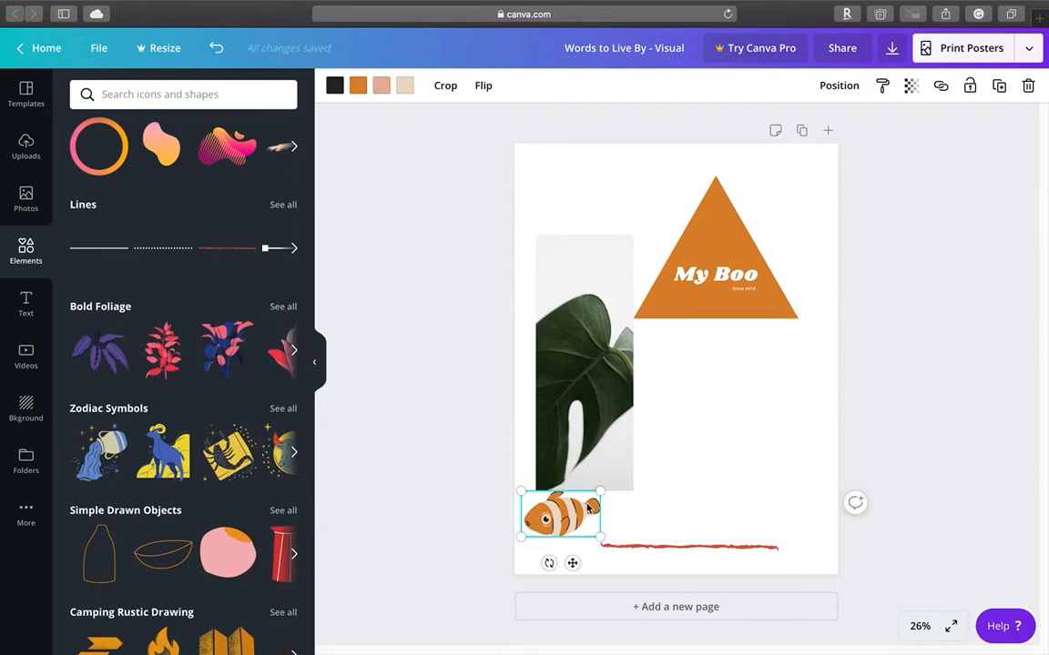
pyautogui.click(588, 423)
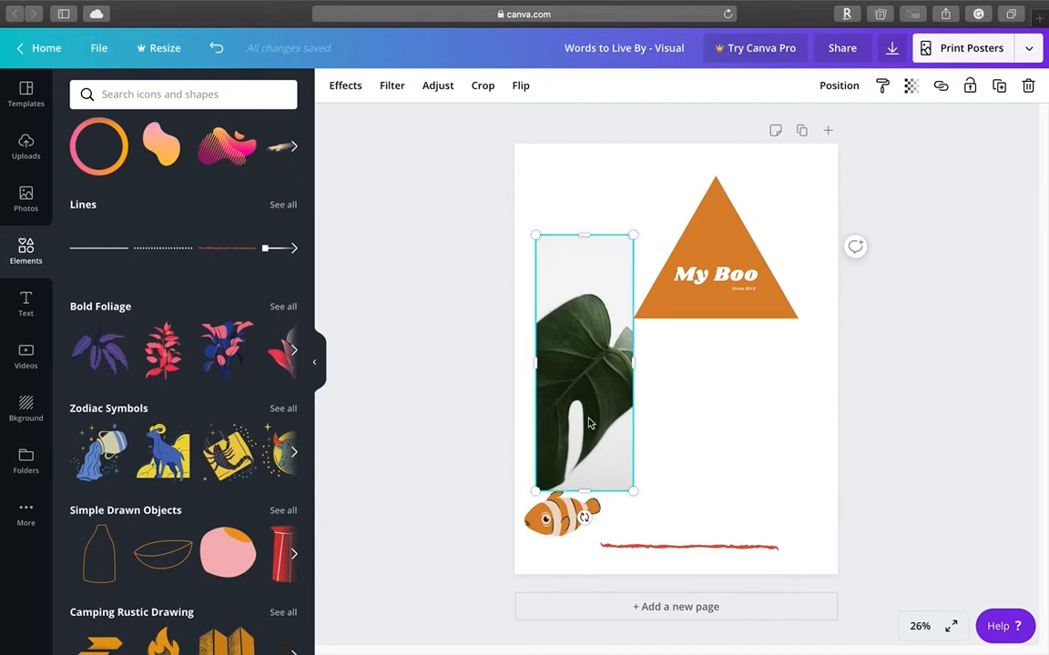
# Rotate the orange triangle until one corner points downward and its upper edge slopes slightly up to the right.
pyautogui.click(710, 215)
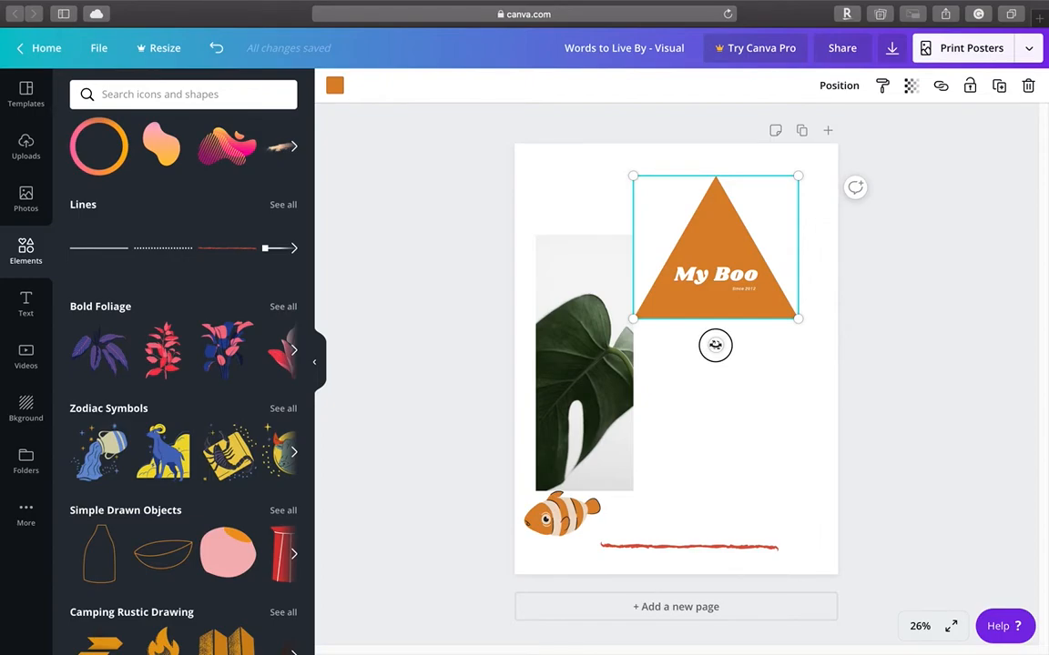
pyautogui.moveTo(714, 345); pyautogui.dragTo(767, 355)
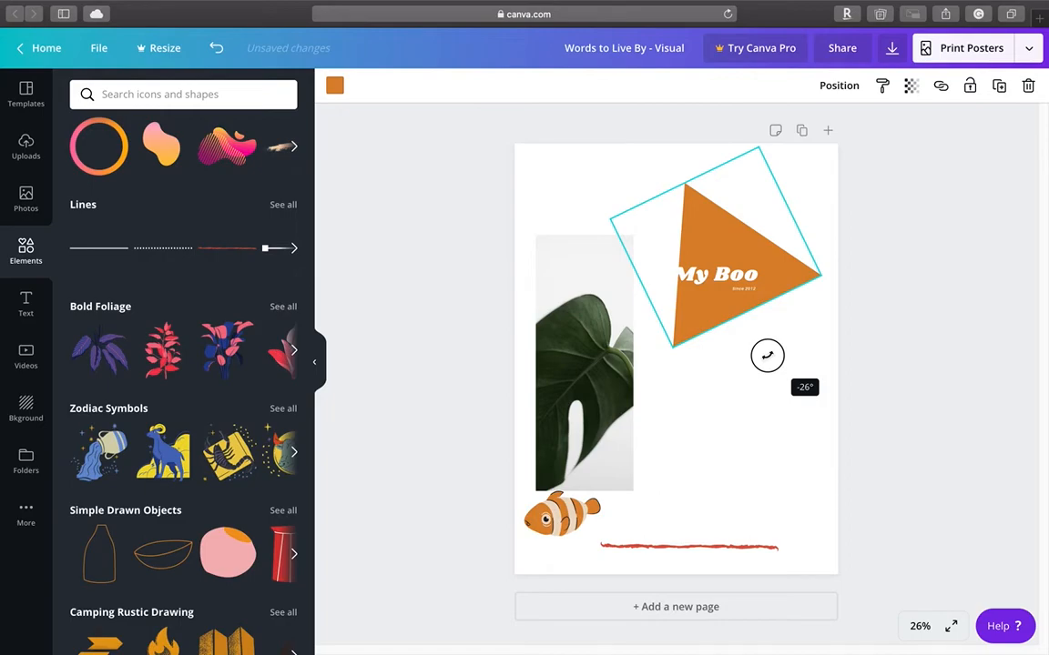
pyautogui.moveTo(768, 355); pyautogui.dragTo(659, 296)
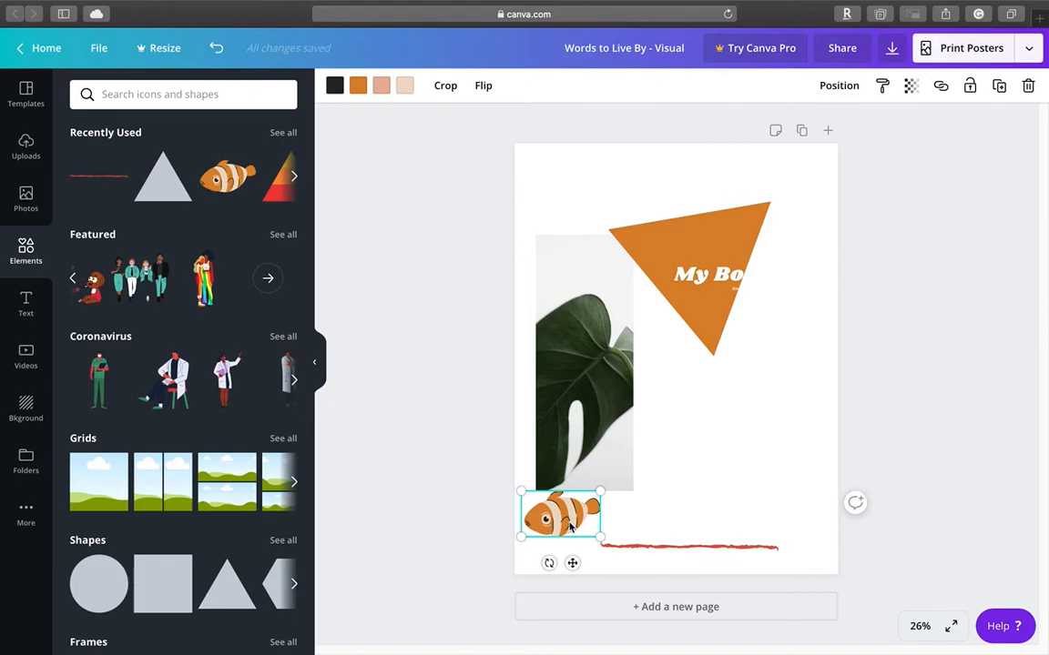
# Add a second clownfish, move it below the triangle to the right of the leaf photo, and rotate it nearly head-down.
pyautogui.click(217, 185)
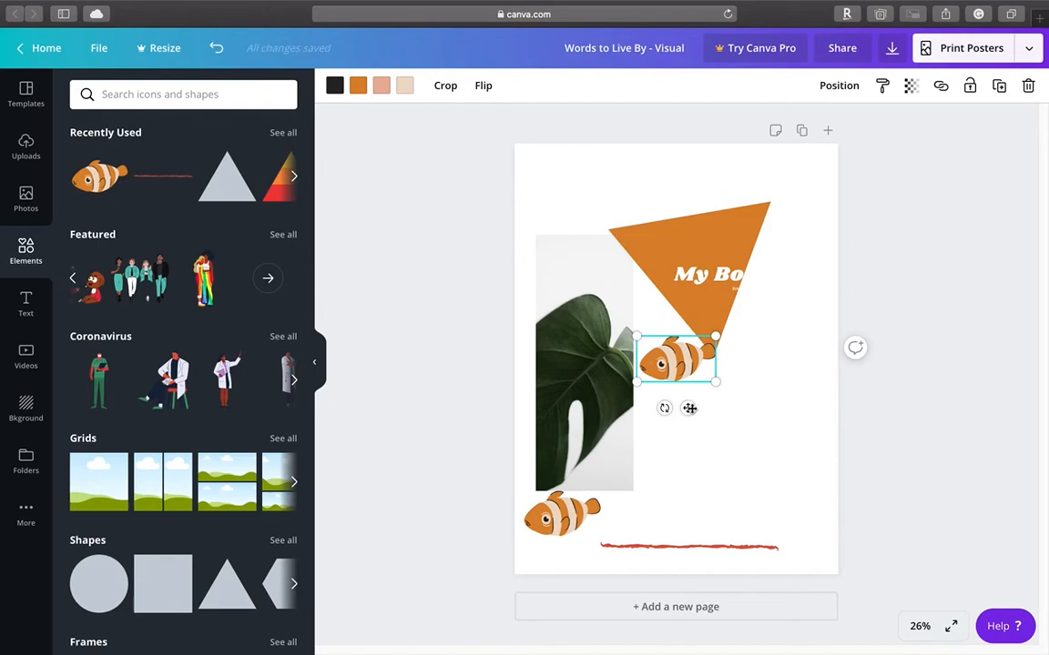
pyautogui.moveTo(690, 408); pyautogui.dragTo(791, 468)
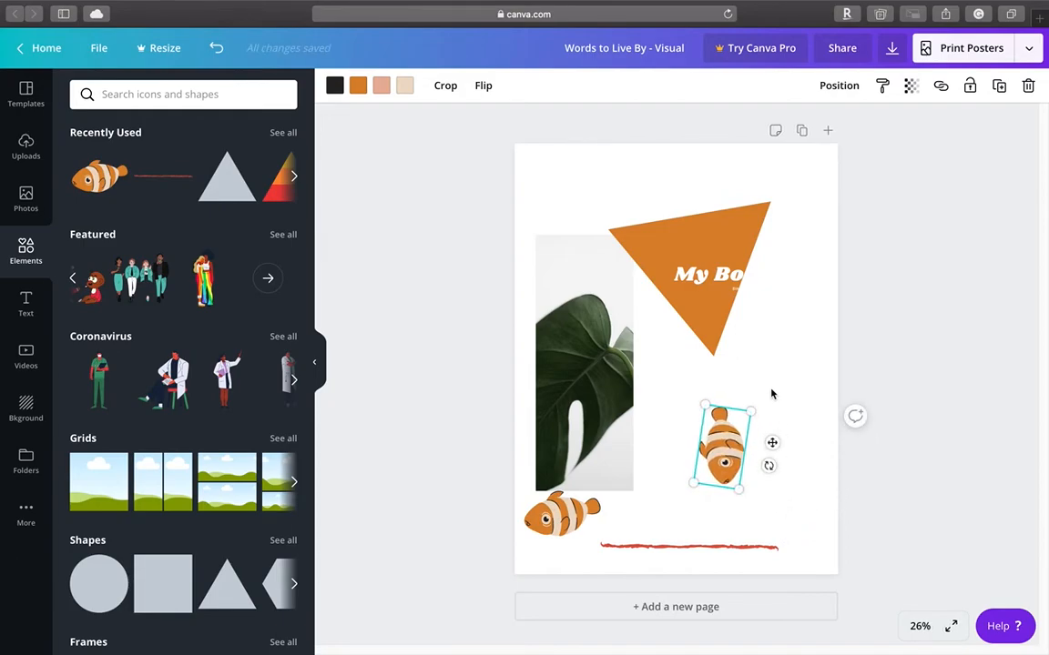
pyautogui.click(761, 417)
pyautogui.click(739, 446)
pyautogui.click(791, 356)
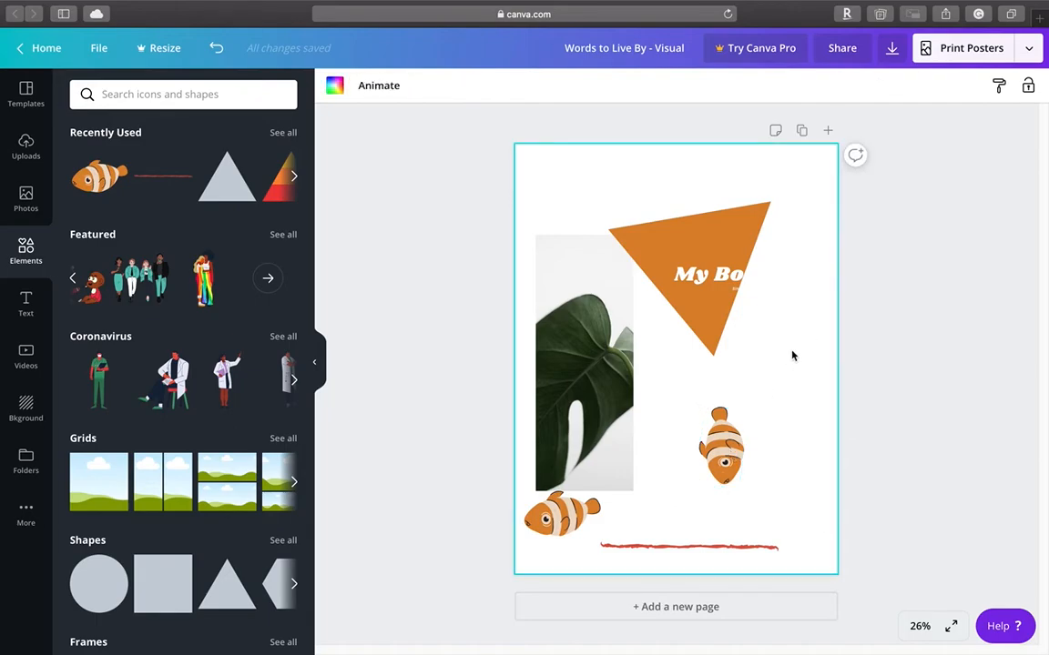
# Duplicate the head-down clownfish and place the copy up and to its right, near the poster's right edge.
pyautogui.click(731, 462)
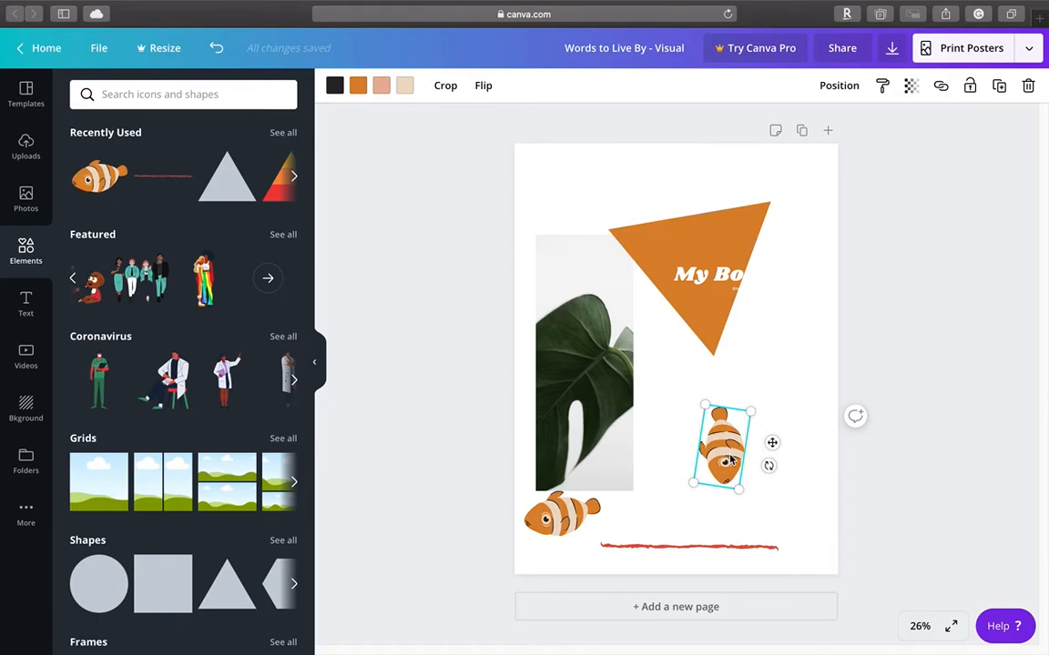
pyautogui.click(793, 366)
pyautogui.click(729, 449)
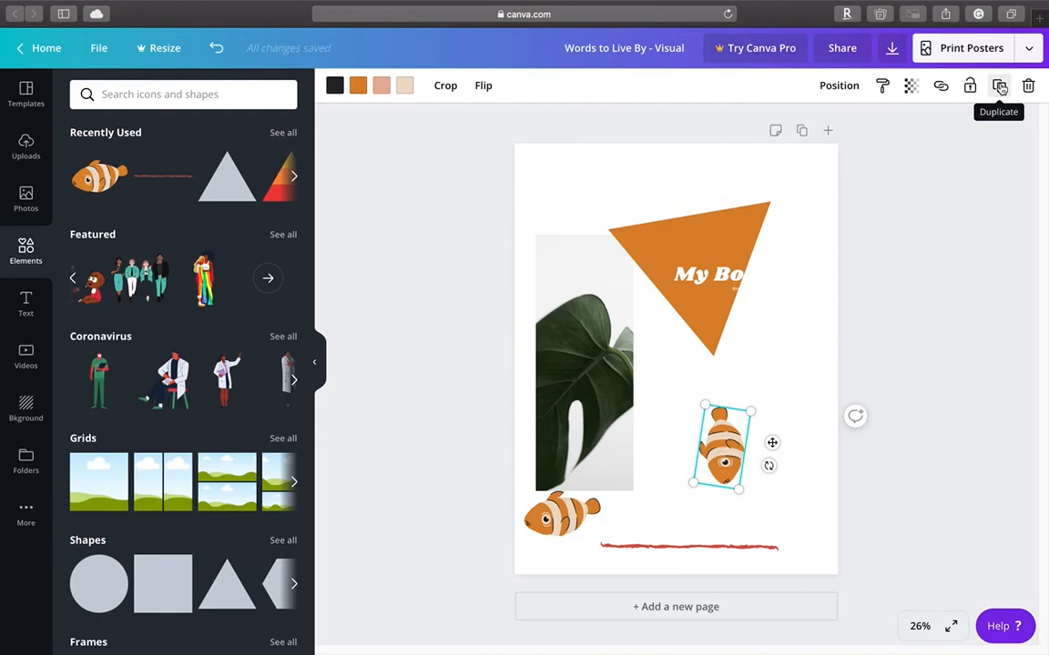
pyautogui.click(1000, 91)
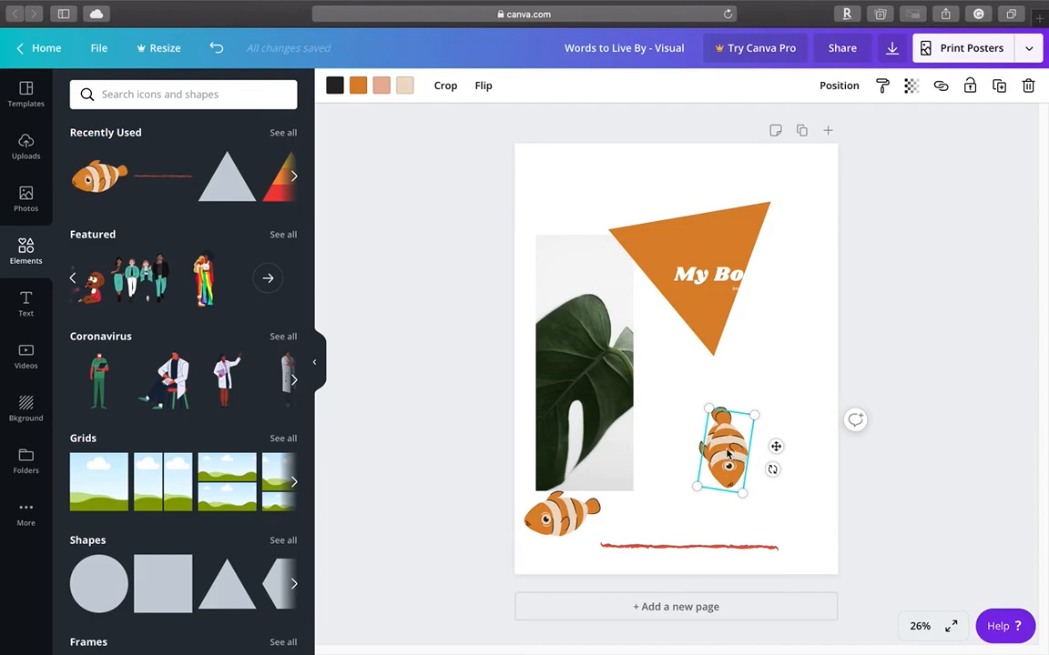
pyautogui.moveTo(738, 456); pyautogui.dragTo(798, 379)
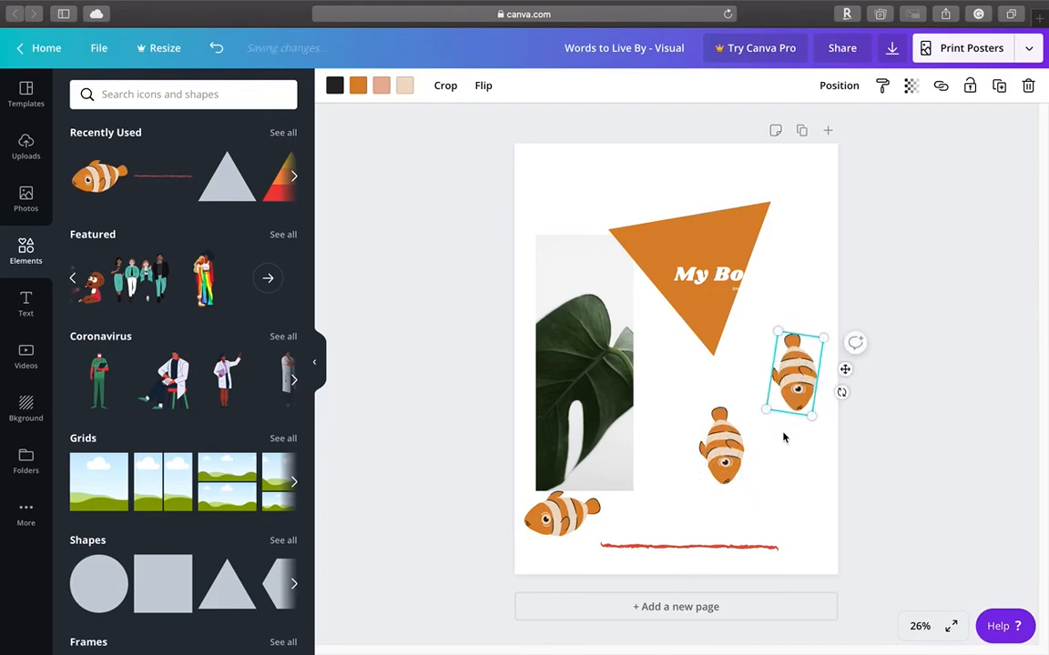
pyautogui.click(767, 460)
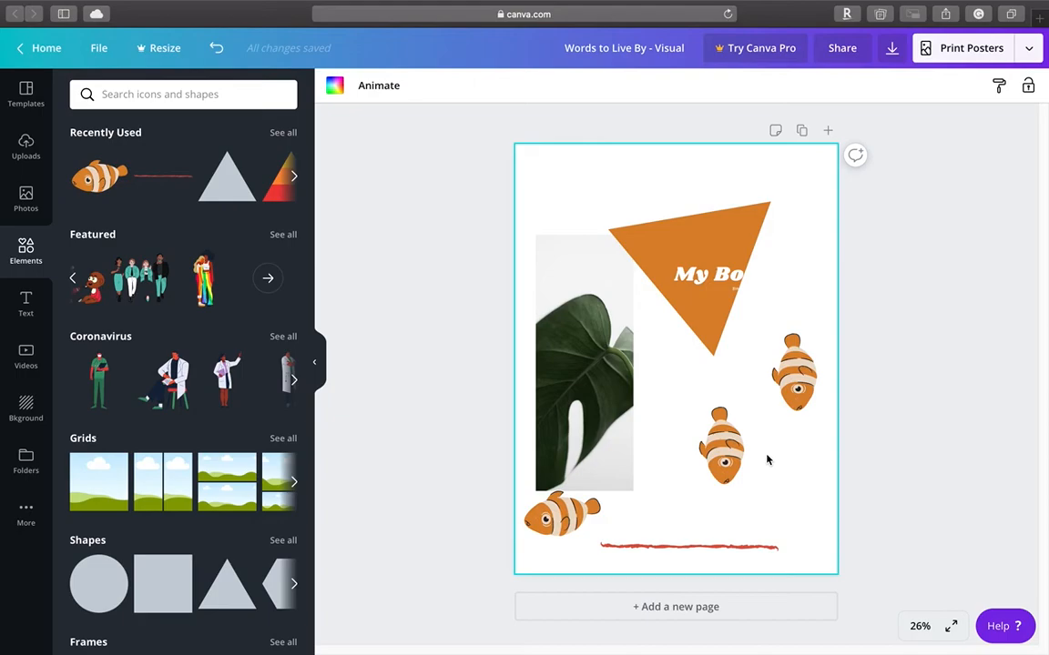
# Duplicate the leaf photo and shift the copy up and to the right so it overlaps the triangle.
pyautogui.click(574, 309)
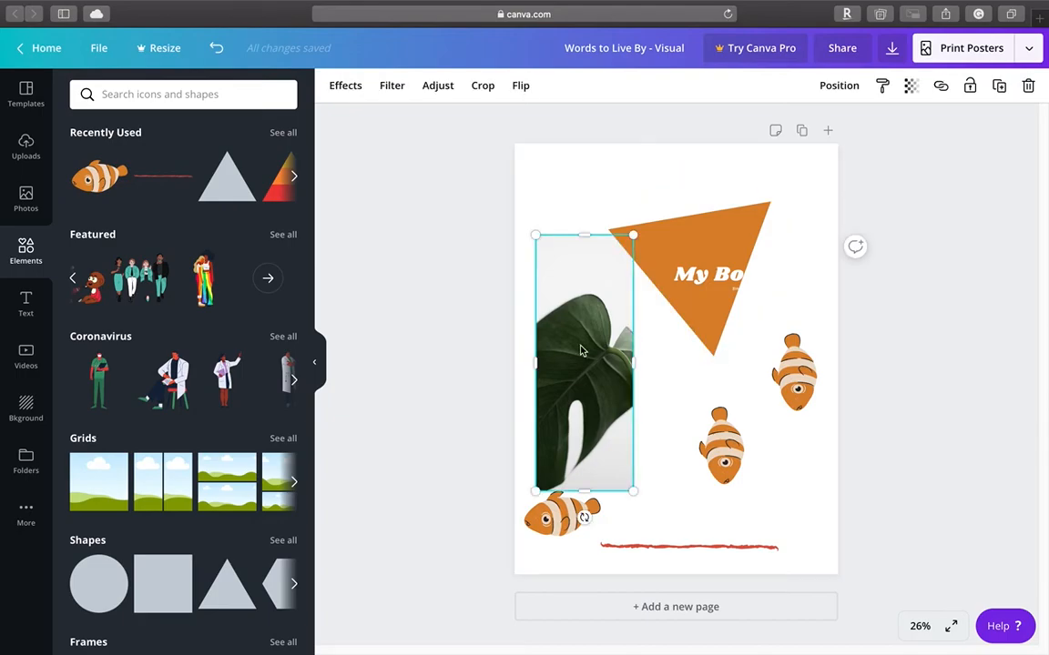
pyautogui.click(1001, 88)
pyautogui.moveTo(614, 357); pyautogui.dragTo(657, 330)
# Duplicate the red line and place the copy just above the original, slightly to the right.
pyautogui.click(650, 546)
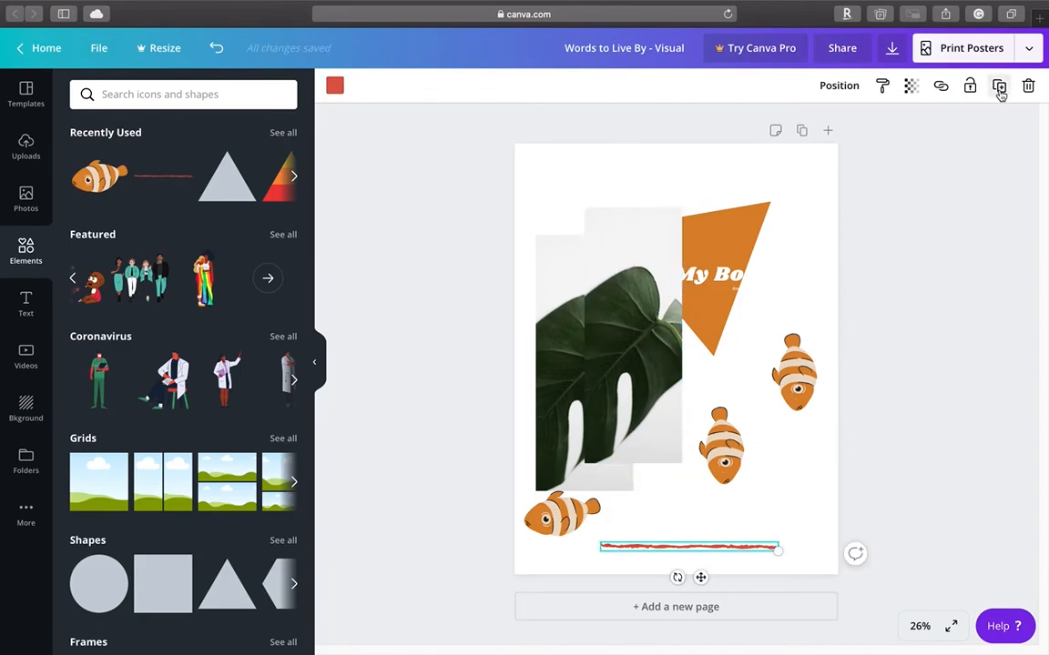
pyautogui.click(999, 85)
pyautogui.moveTo(721, 551); pyautogui.dragTo(742, 512)
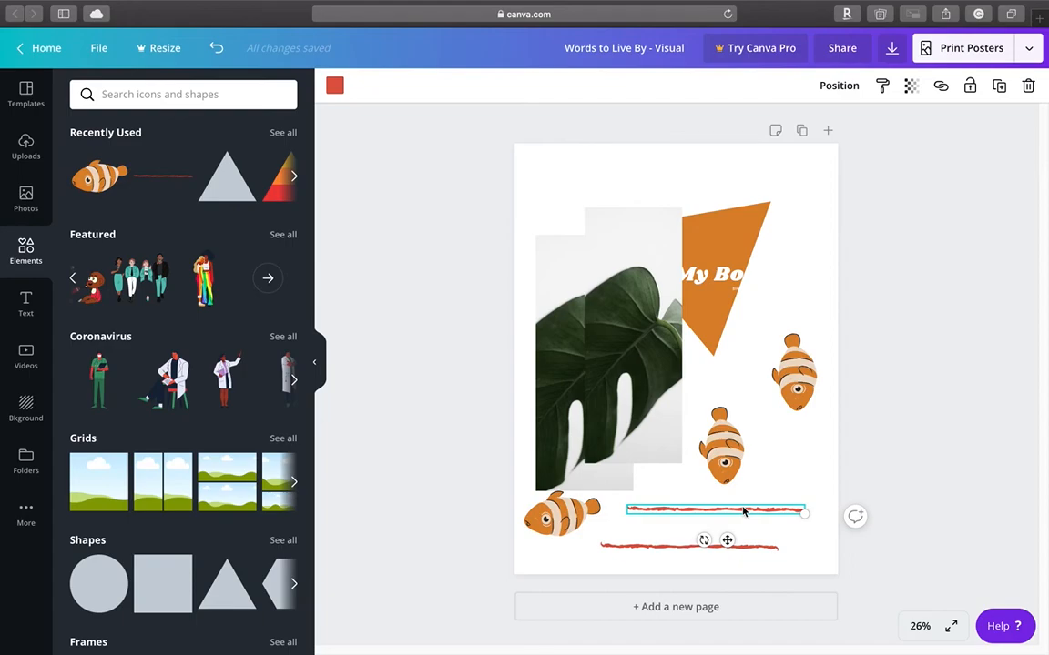
pyautogui.click(827, 267)
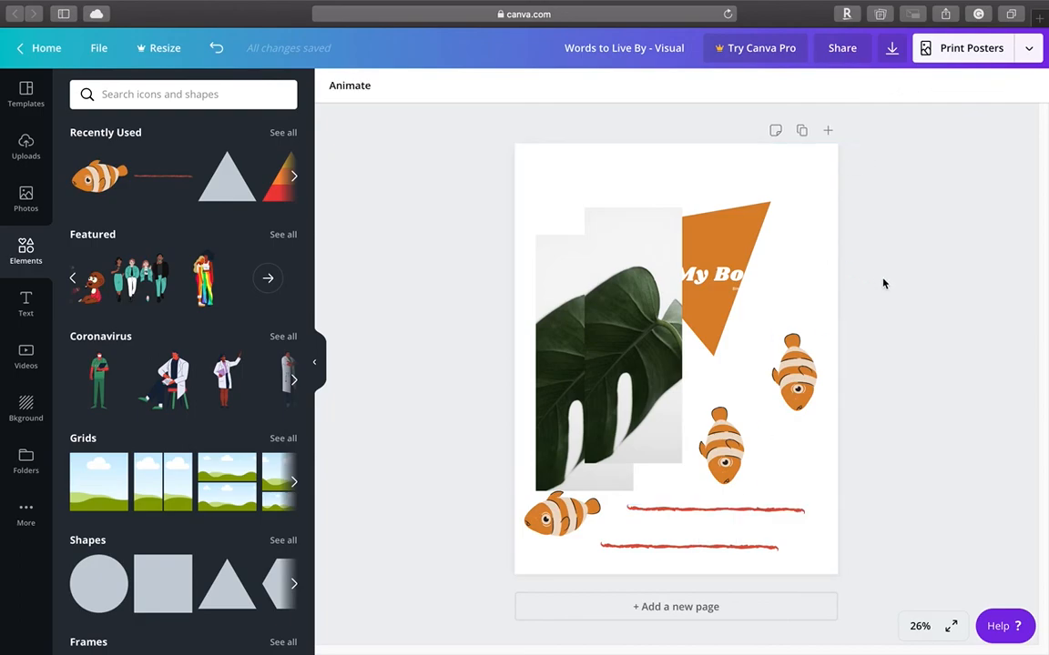
# Delete the duplicate clownfish near the poster's right edge and the duplicate leaf photo overlapping the triangle.
pyautogui.click(796, 384)
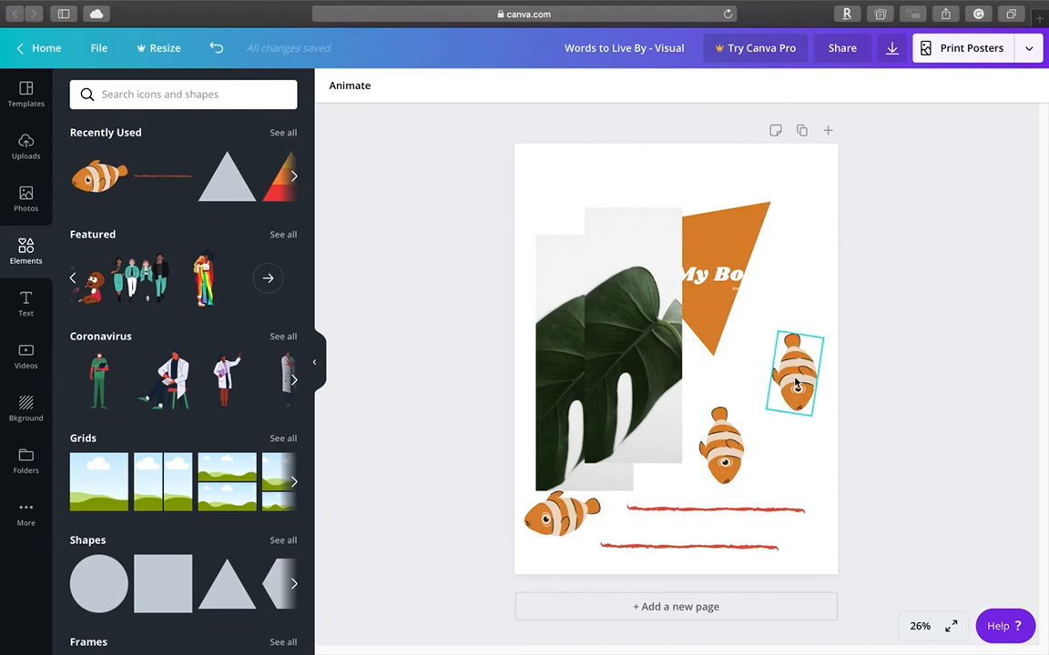
pyautogui.click(795, 385)
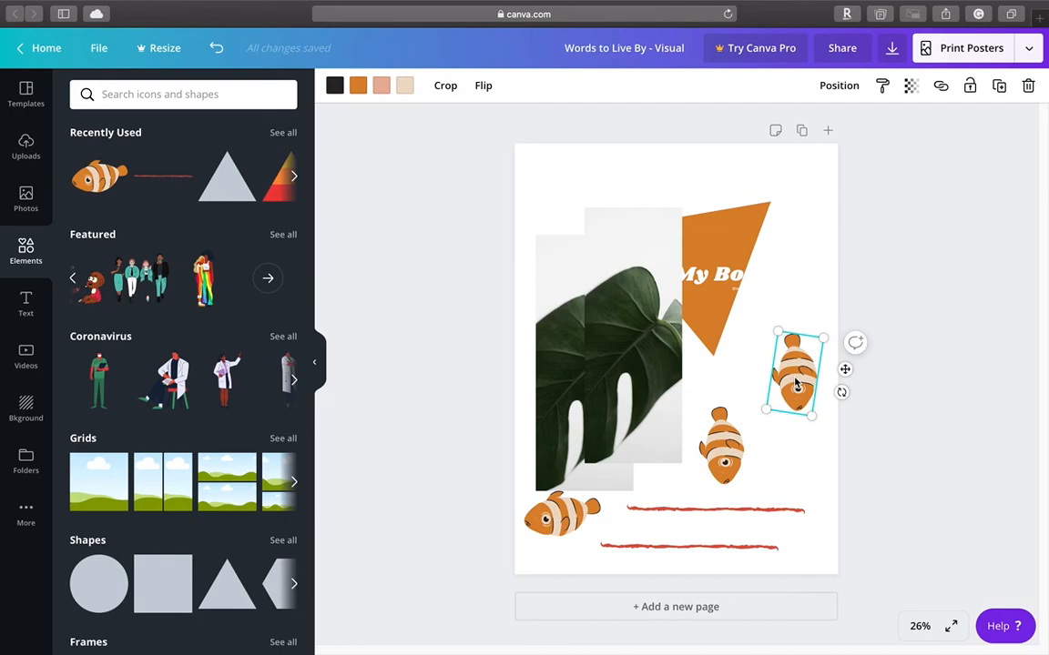
pyautogui.press('Delete')
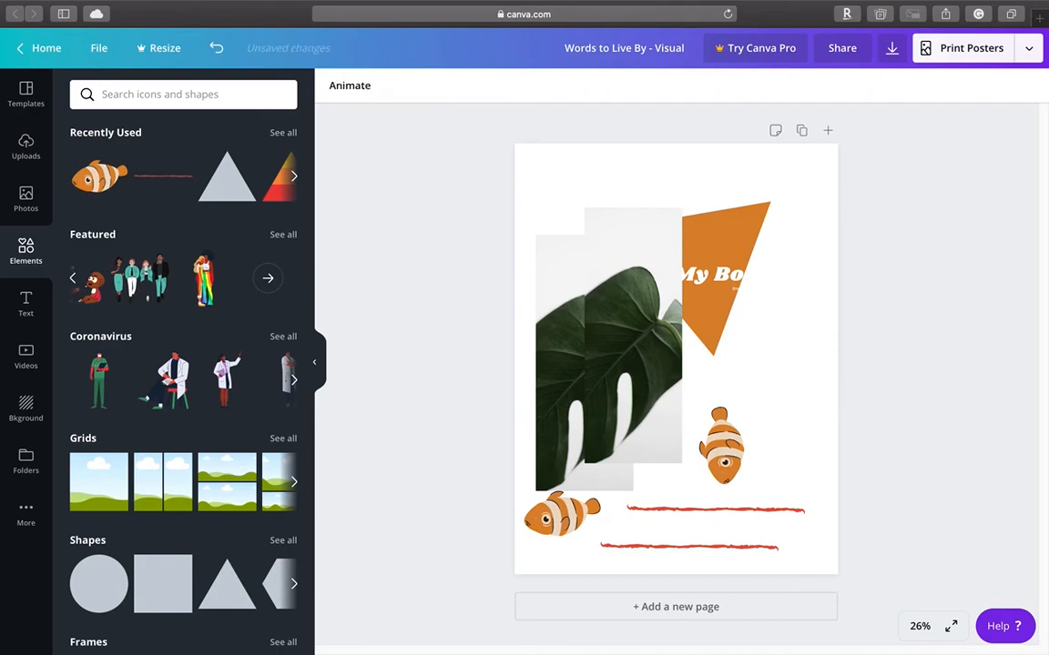
pyautogui.click(635, 346)
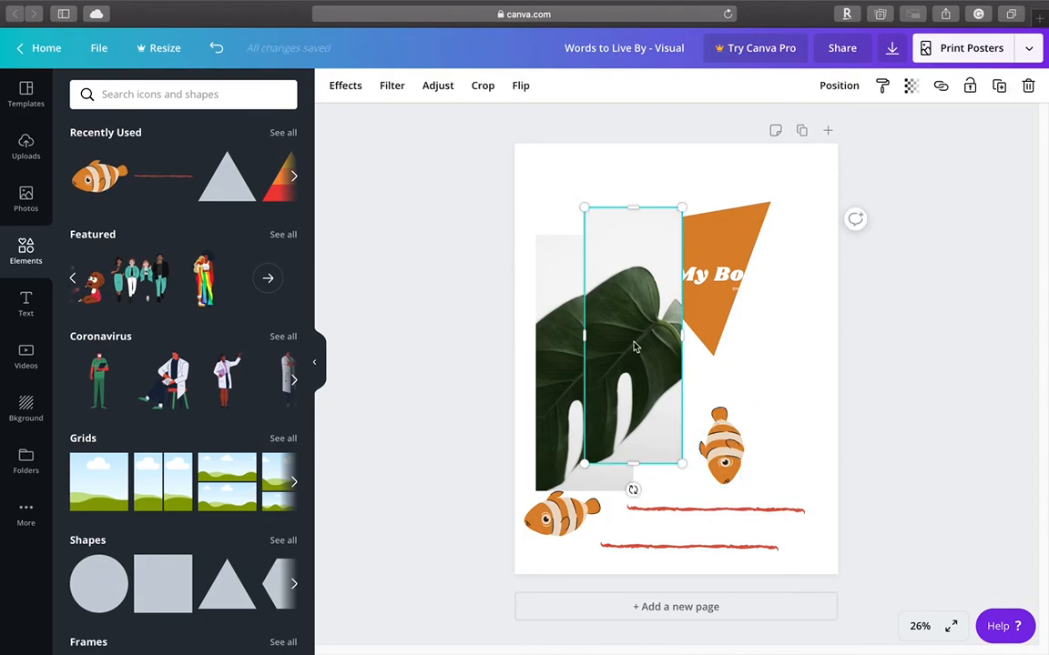
pyautogui.click(1029, 86)
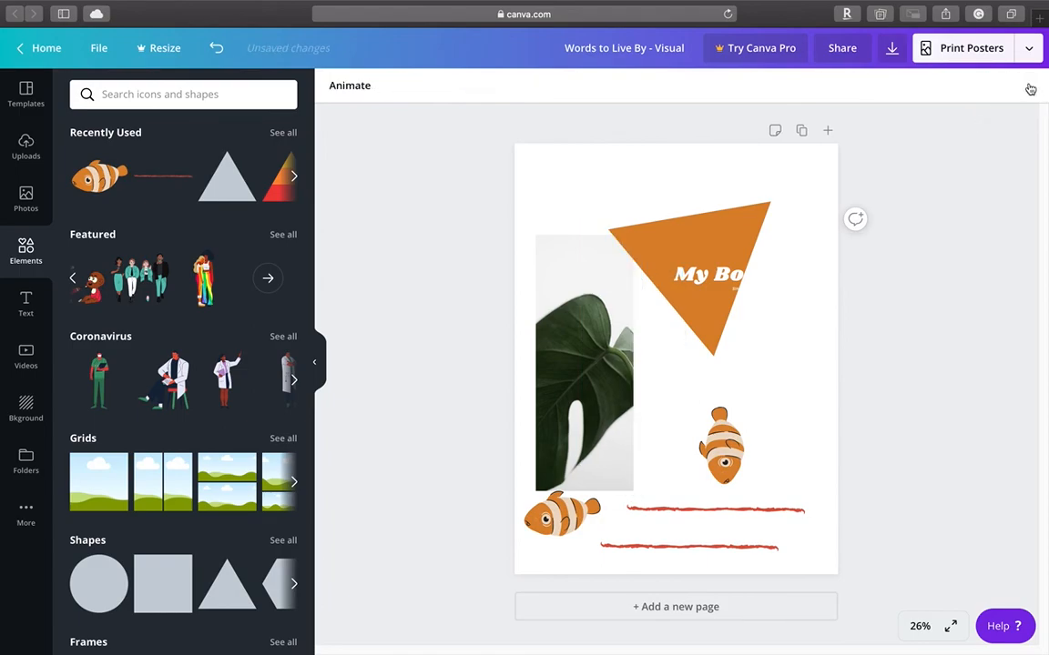
# Delete the upper of the two red lines.
pyautogui.click(770, 512)
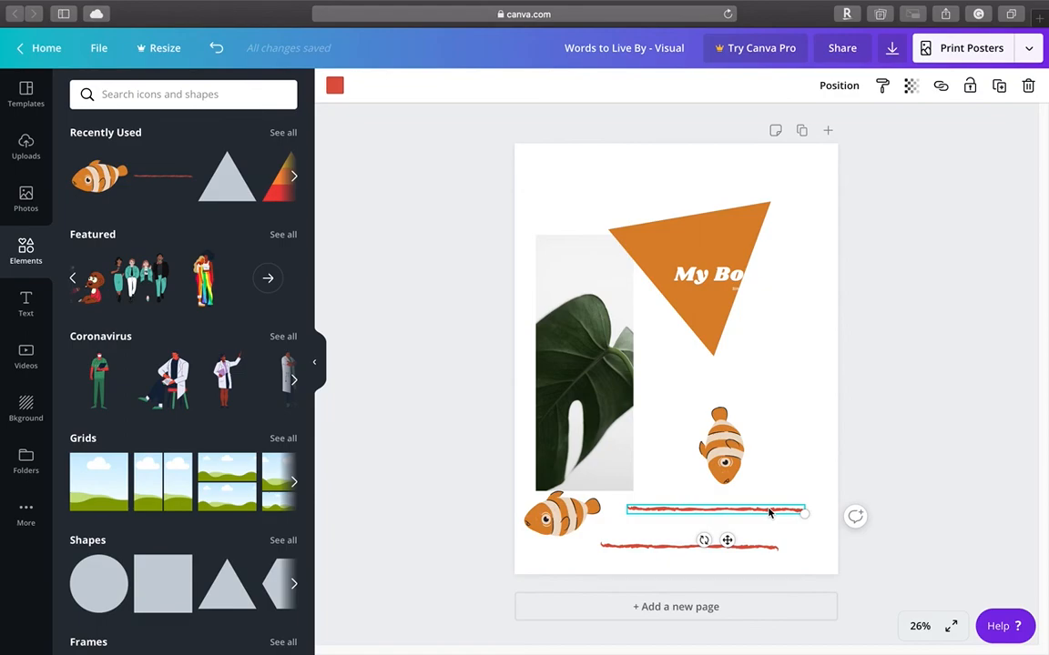
pyautogui.rightClick(769, 512)
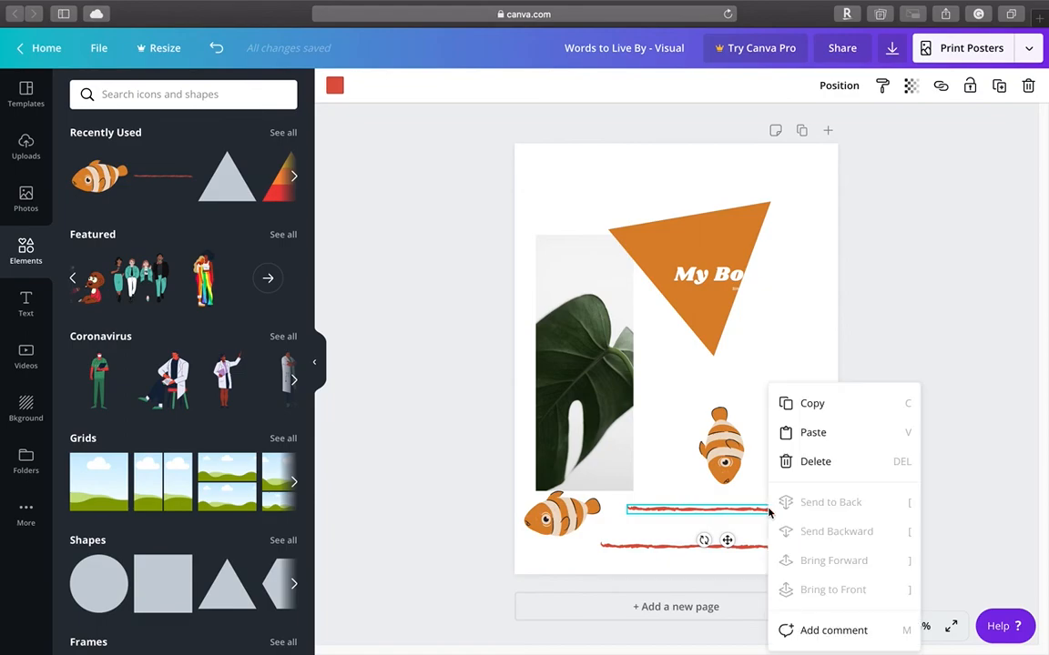
pyautogui.click(814, 467)
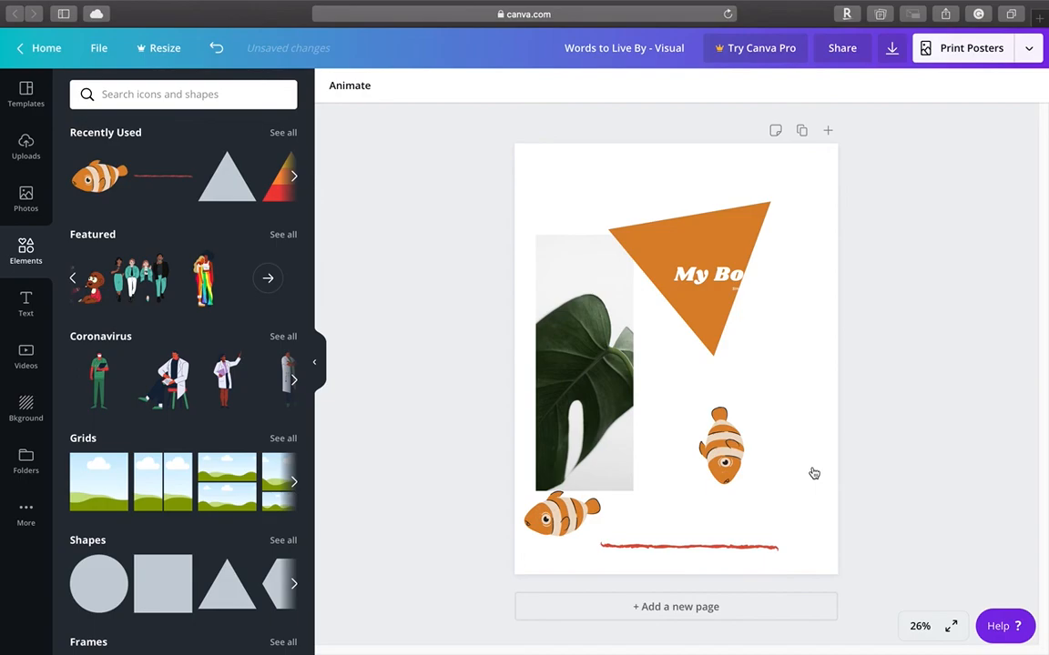